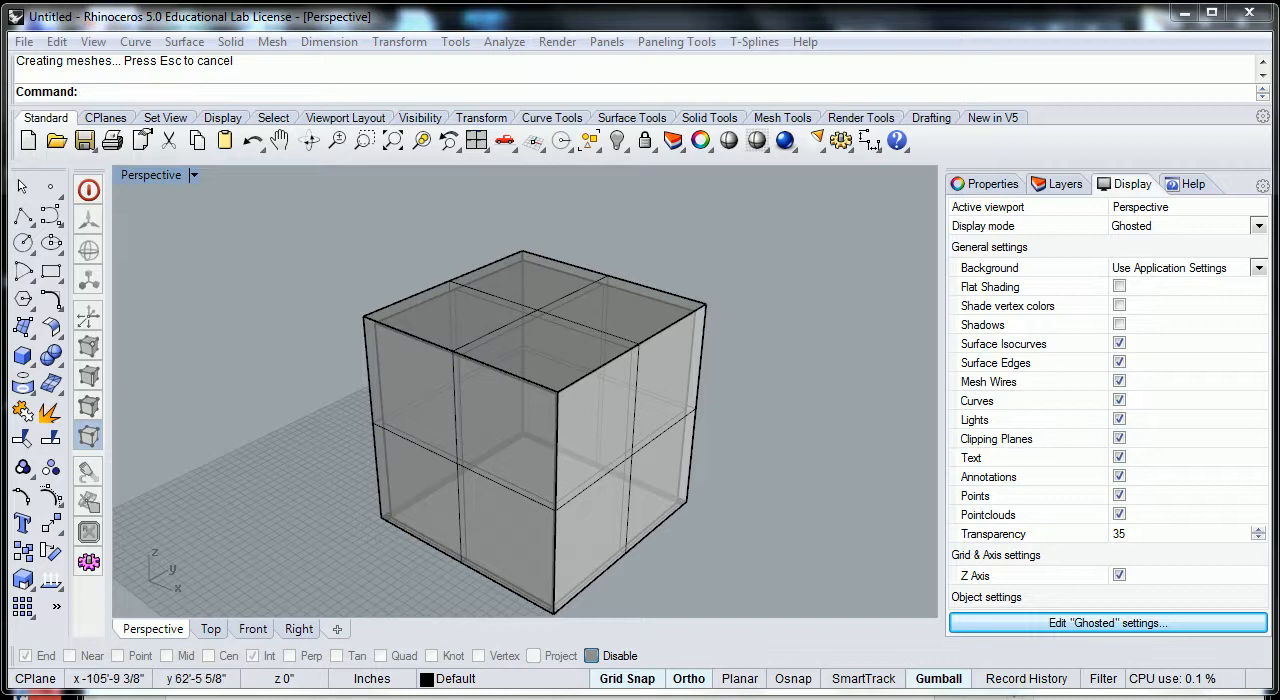
- Switch to 2016-subcube-package.pdf in Adobe Acrobat and rotate the page view clockwise
{"action": "key", "text": "alt+Tab"}
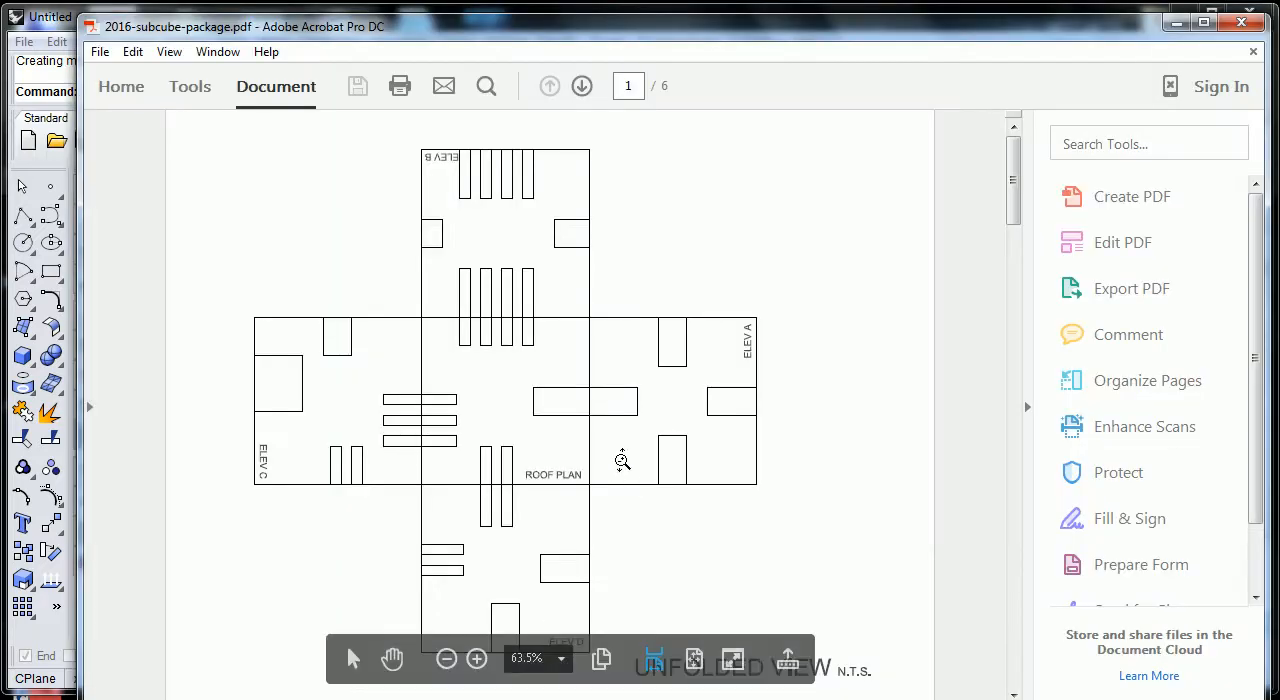
{"action": "scroll", "coordinate": [602, 482], "scroll_direction": "down", "scroll_amount": 1}
{"action": "left_click", "coordinate": [169, 52]}
{"action": "mouse_move", "coordinate": [168, 92]}
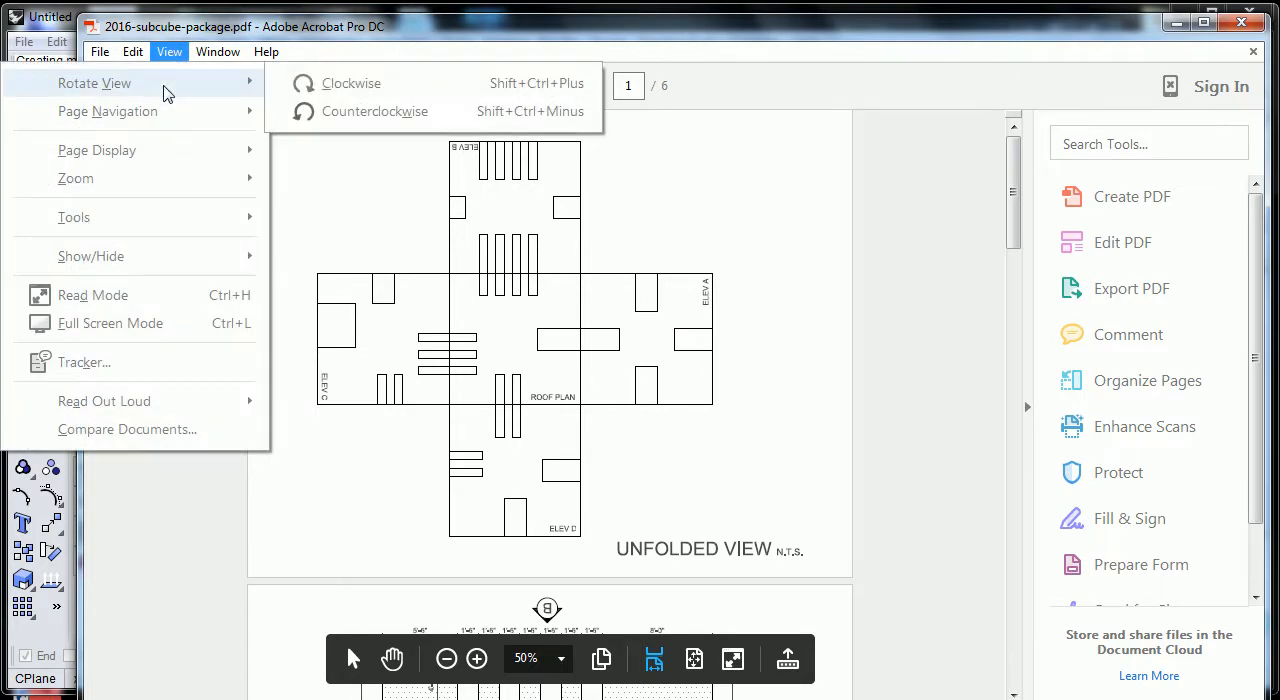
{"action": "left_click", "coordinate": [340, 84]}
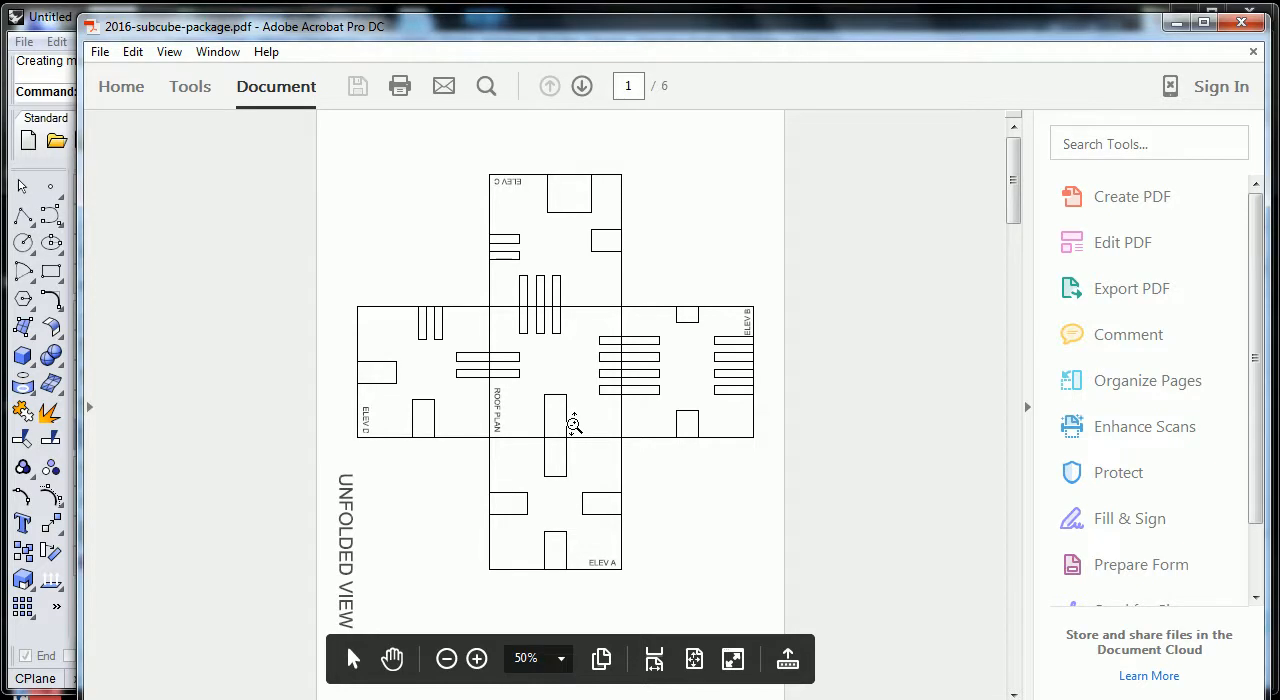
- Examine the unfolded view, roof plan and Elevation A for the width, depth and height of the opening along their shared edge
{"action": "scroll", "coordinate": [639, 384], "scroll_direction": "down", "scroll_amount": 2}
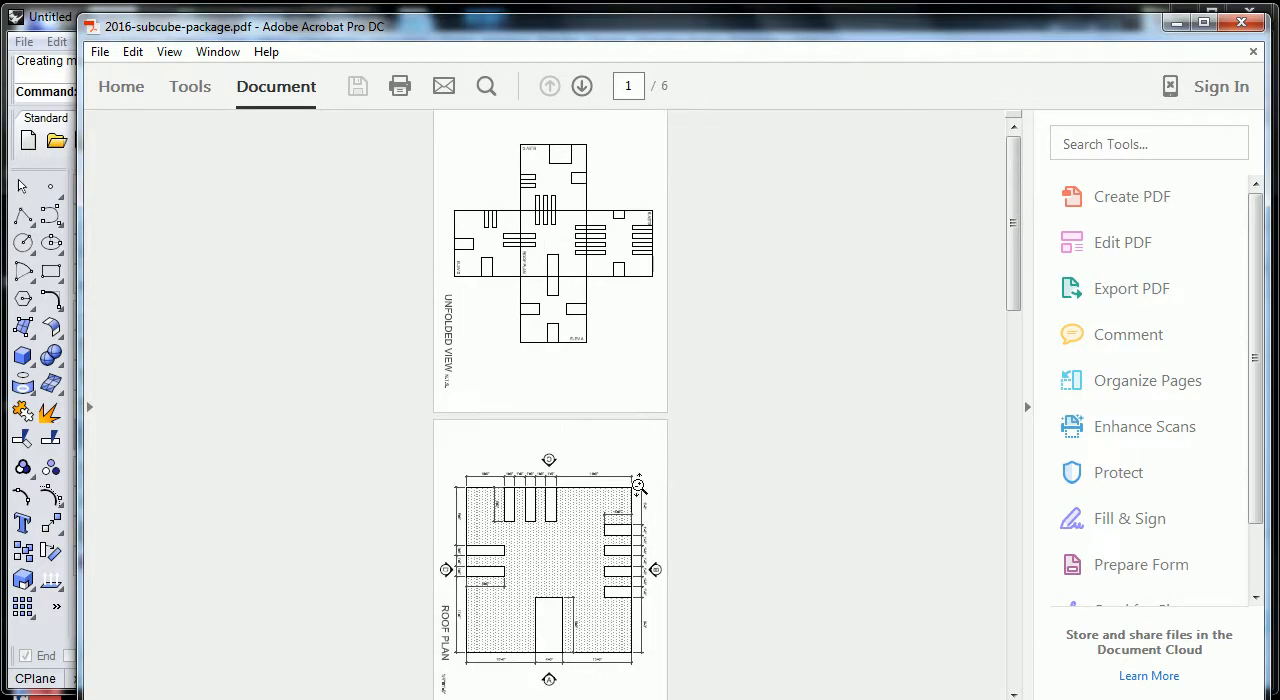
{"action": "scroll", "coordinate": [639, 484], "scroll_direction": "up", "scroll_amount": 2}
{"action": "left_click_drag", "start_coordinate": [1017, 246], "coordinate": [1012, 376]}
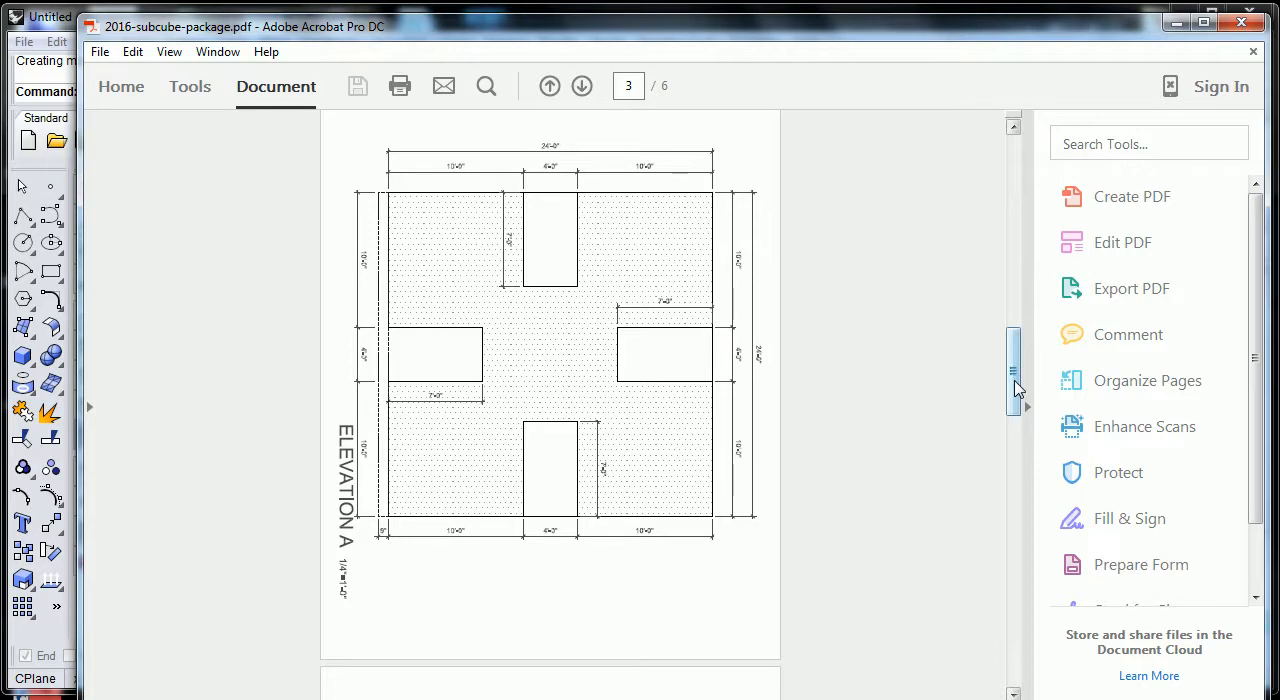
{"action": "left_click_drag", "start_coordinate": [1016, 381], "coordinate": [1017, 350]}
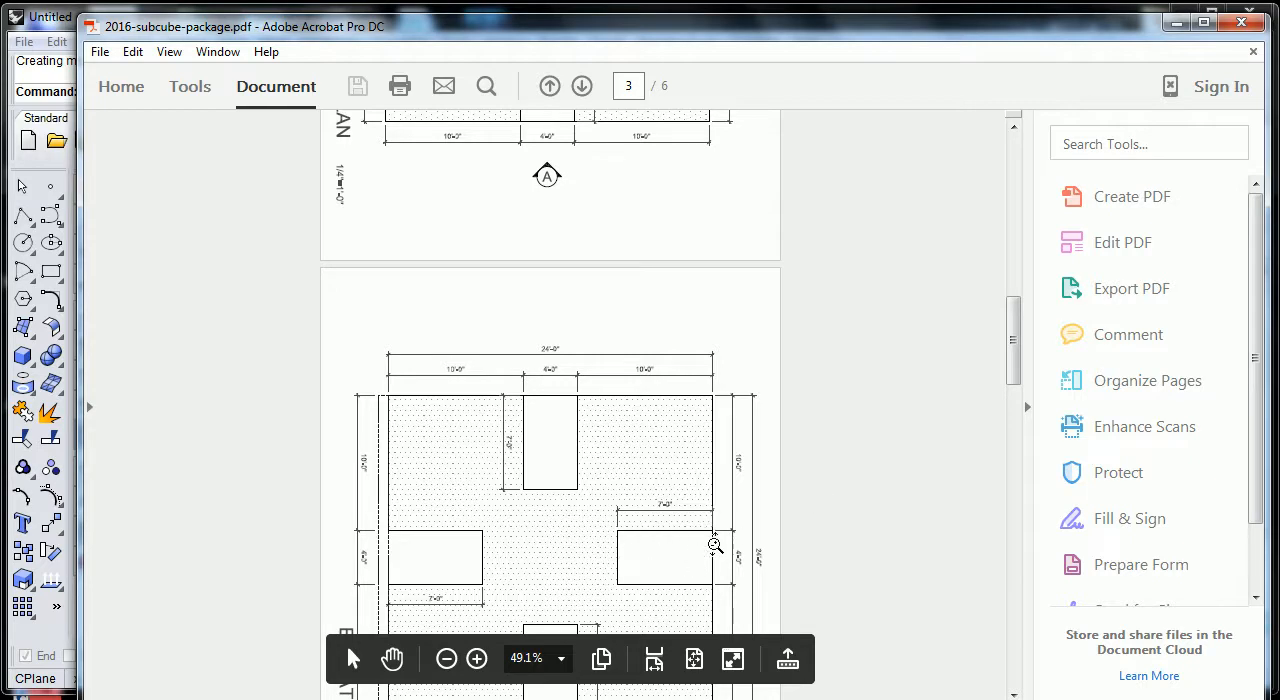
{"action": "left_click_drag", "start_coordinate": [1010, 381], "coordinate": [1013, 414]}
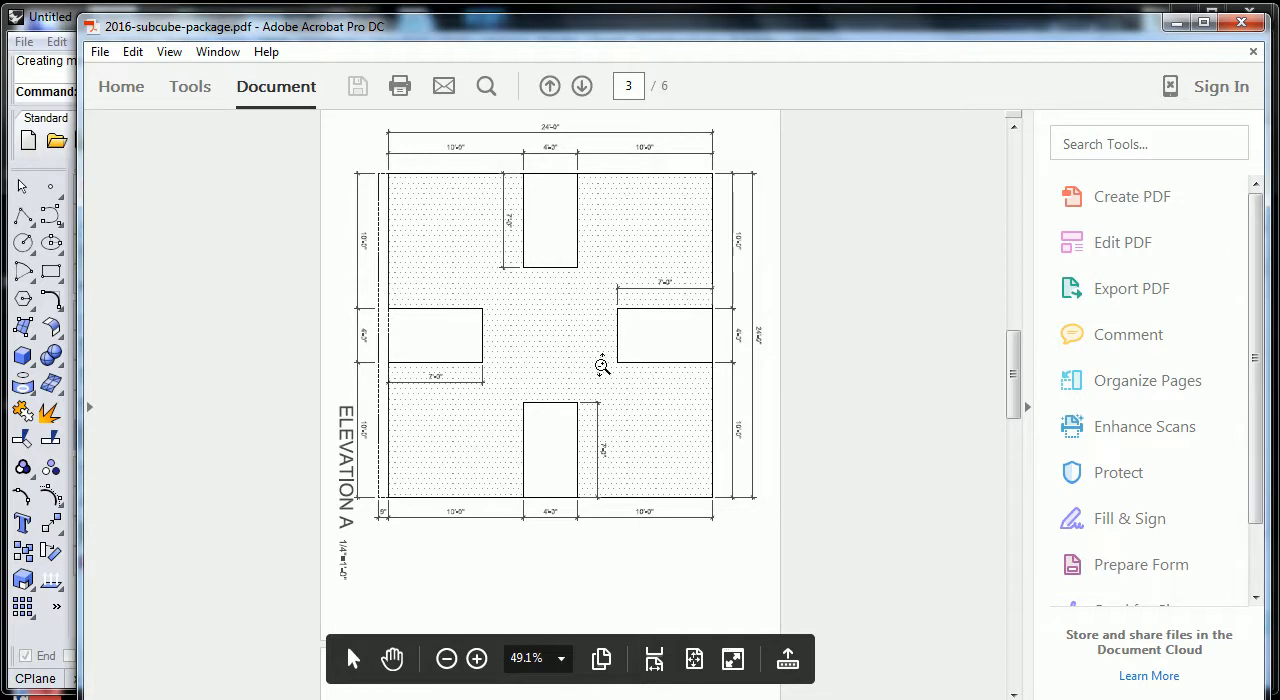
{"action": "left_click_drag", "start_coordinate": [1014, 343], "coordinate": [1015, 298]}
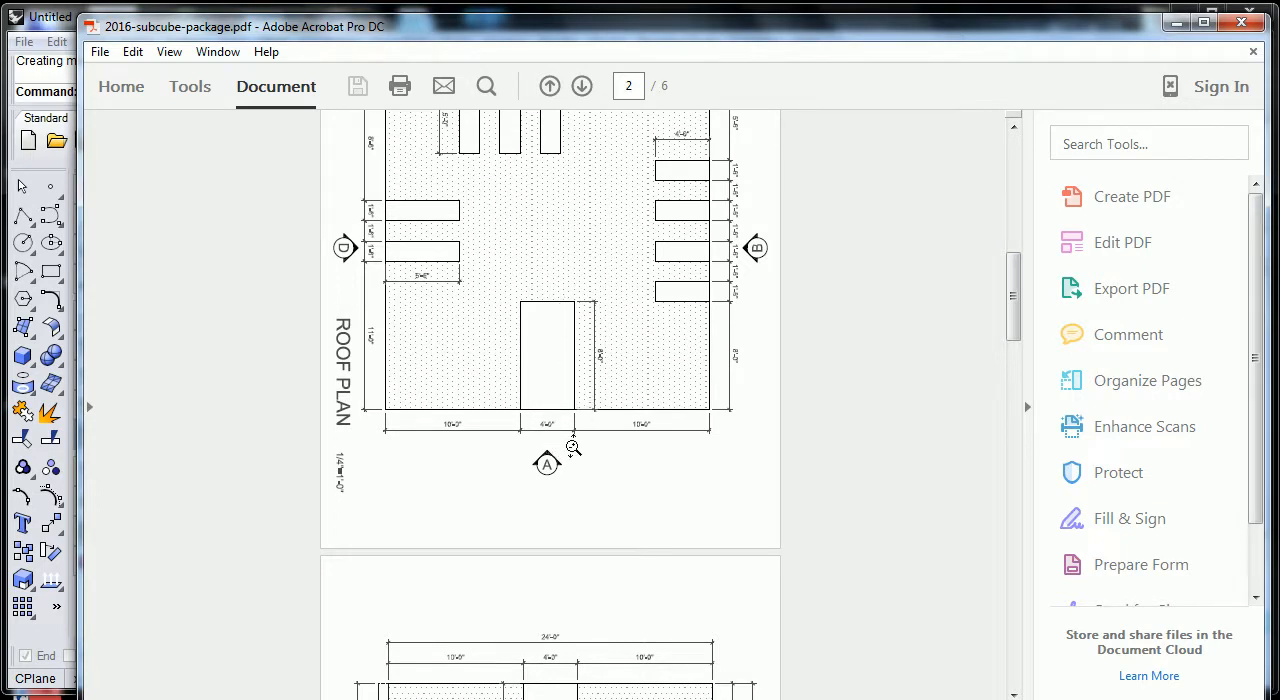
{"action": "scroll", "coordinate": [709, 336], "scroll_direction": "up", "scroll_amount": 3}
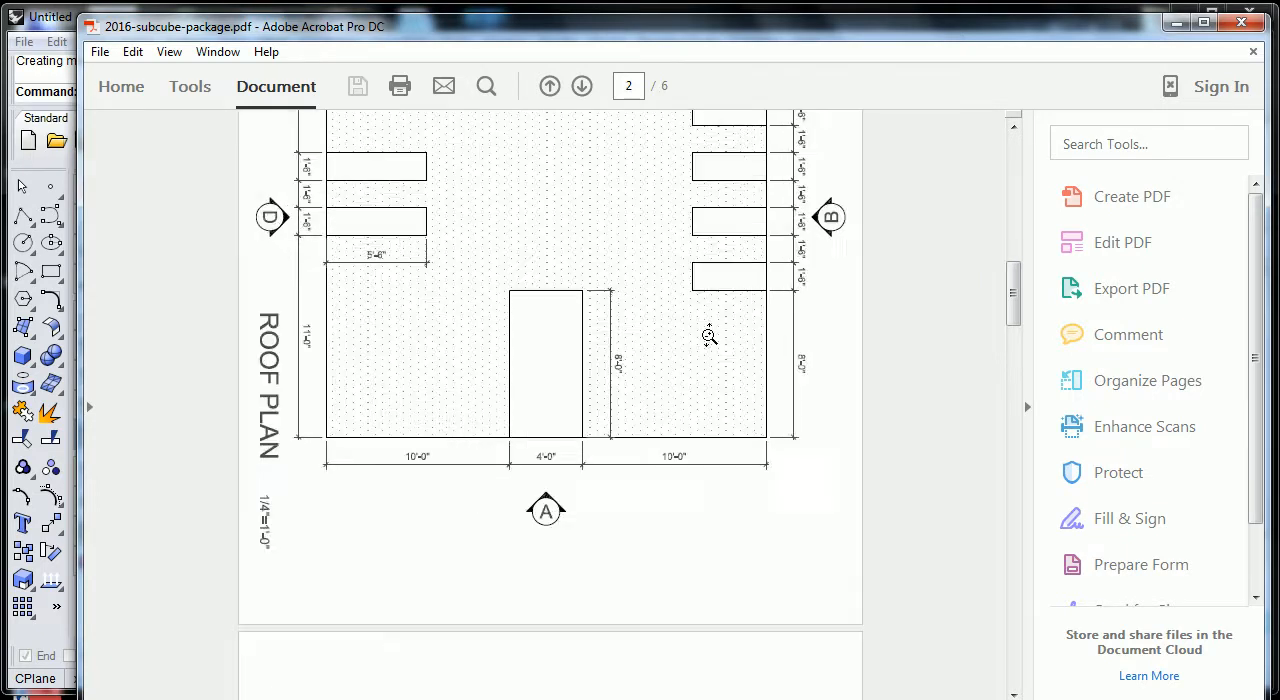
{"action": "scroll", "coordinate": [710, 336], "scroll_direction": "down", "scroll_amount": 2}
{"action": "left_click_drag", "start_coordinate": [1010, 295], "coordinate": [1022, 190]}
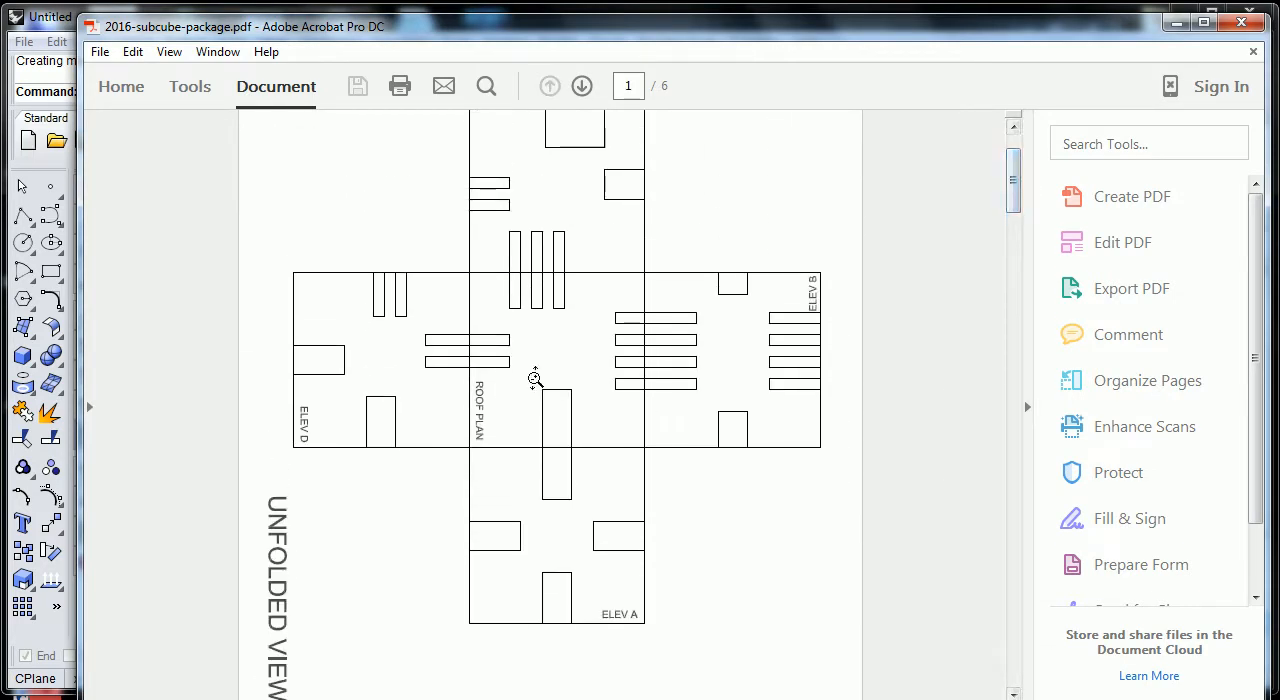
{"action": "left_click_drag", "start_coordinate": [1012, 205], "coordinate": [1015, 313]}
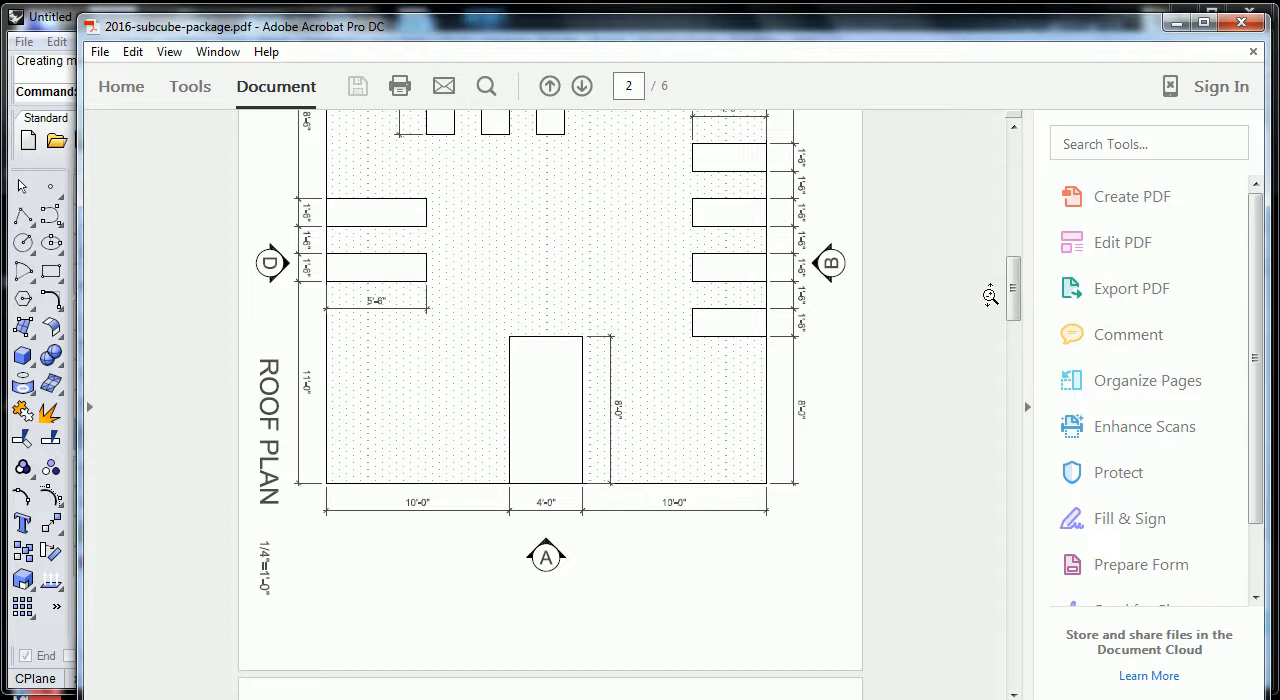
{"action": "left_click_drag", "start_coordinate": [1014, 282], "coordinate": [1016, 372]}
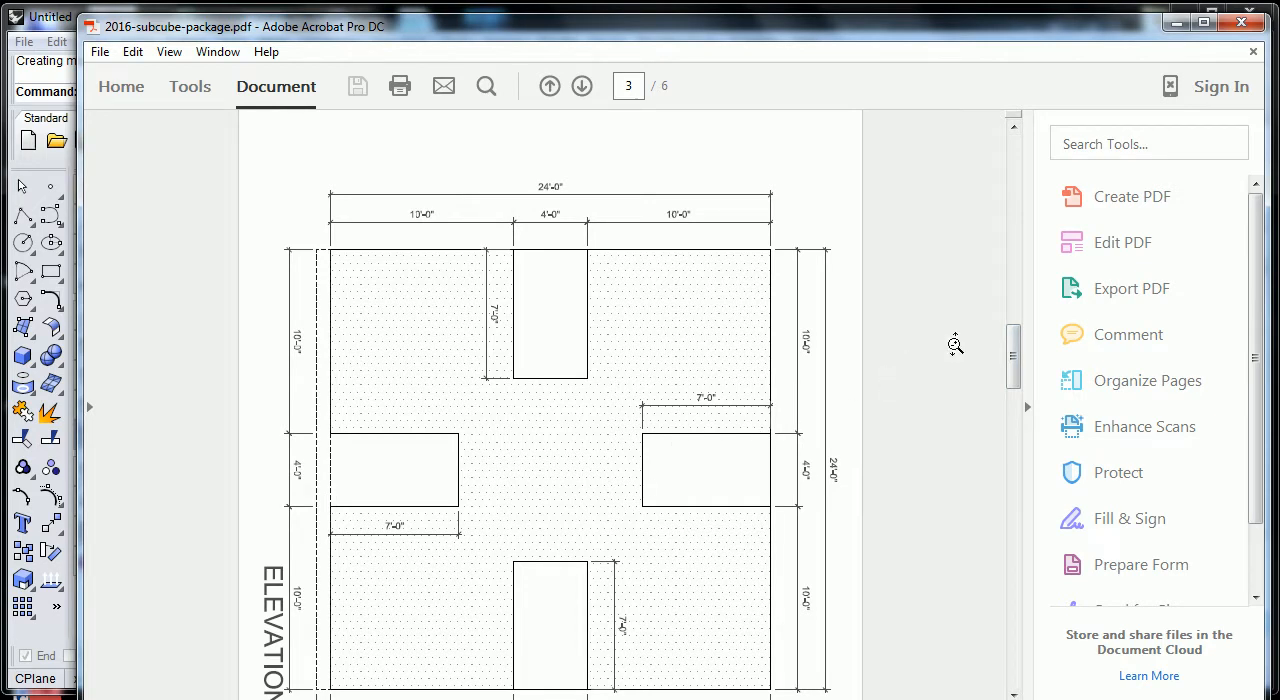
{"action": "left_click_drag", "start_coordinate": [1014, 357], "coordinate": [1015, 329]}
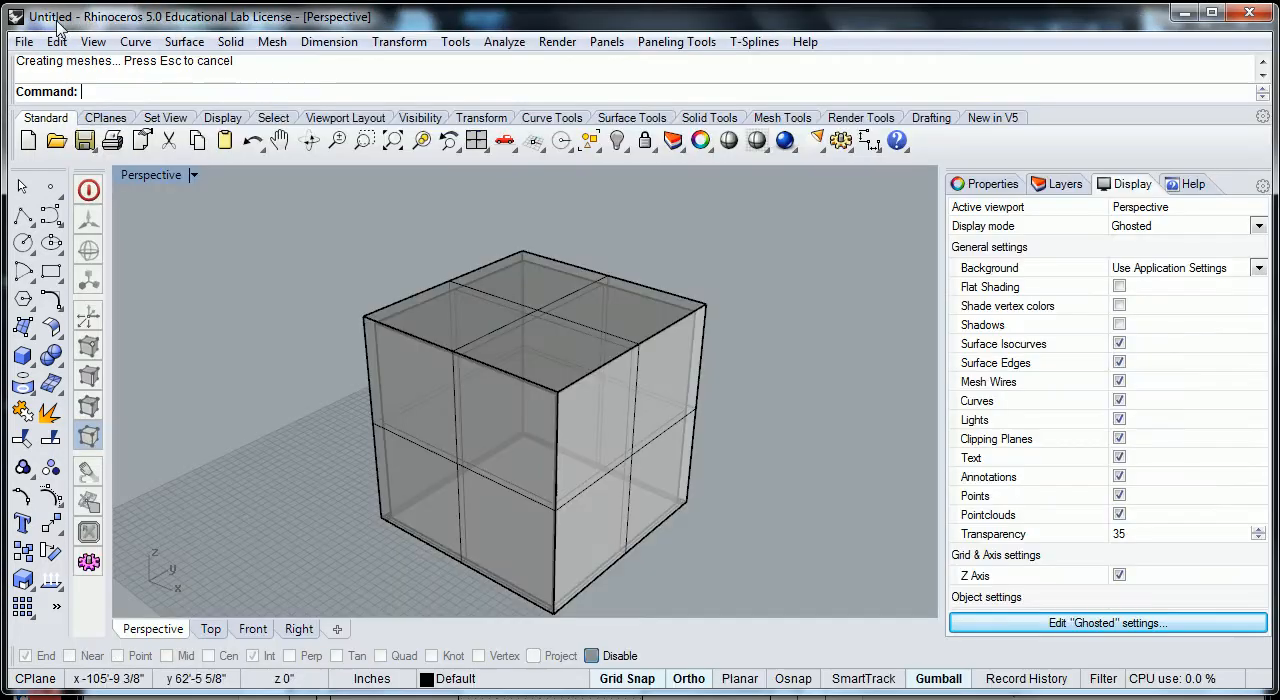
- Switch back to Rhinoceros and place the first base corner of a new box on the ground grid, away from the cube
{"action": "left_click", "coordinate": [66, 28]}
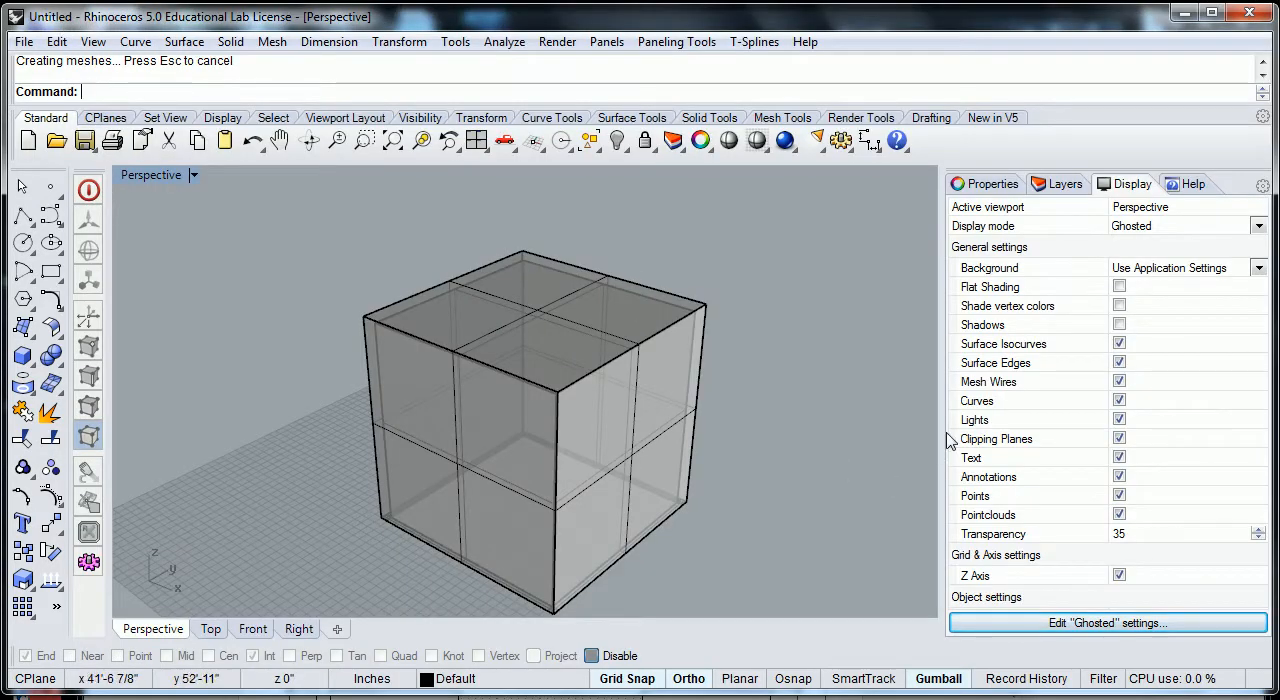
{"action": "scroll", "coordinate": [737, 394], "scroll_direction": "down", "scroll_amount": 3}
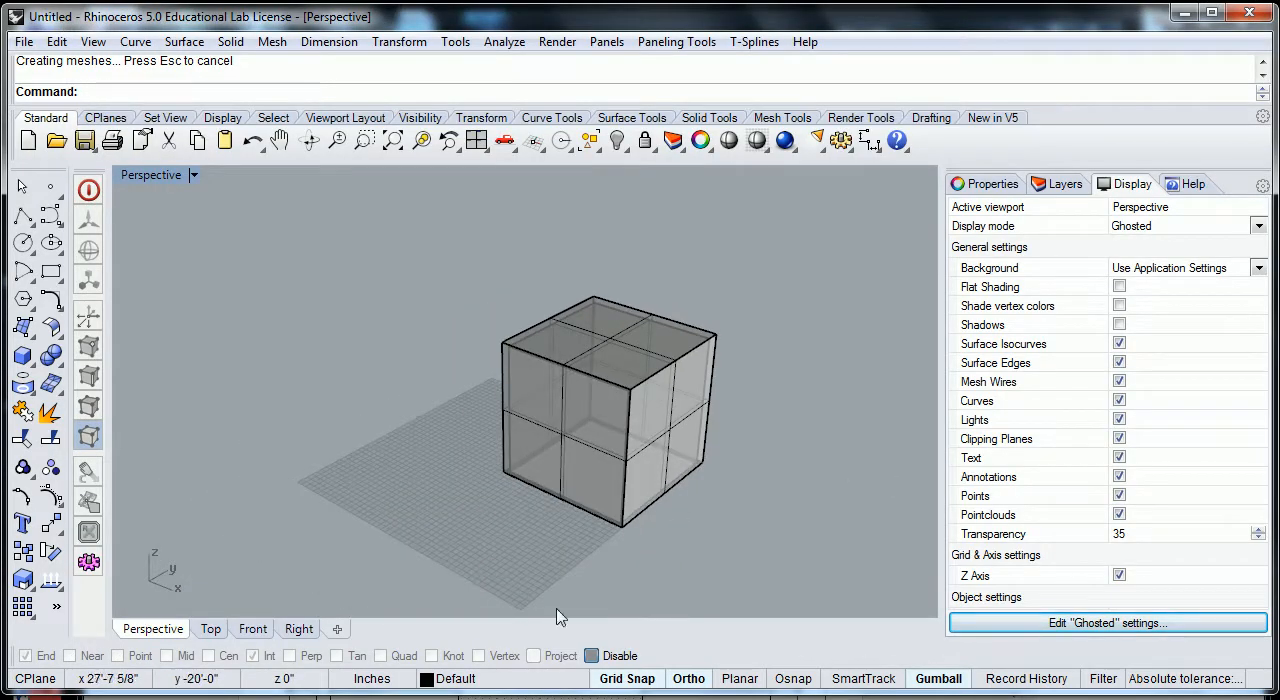
{"action": "right_click_drag", "start_coordinate": [491, 543], "coordinate": [518, 494], "text": "shift"}
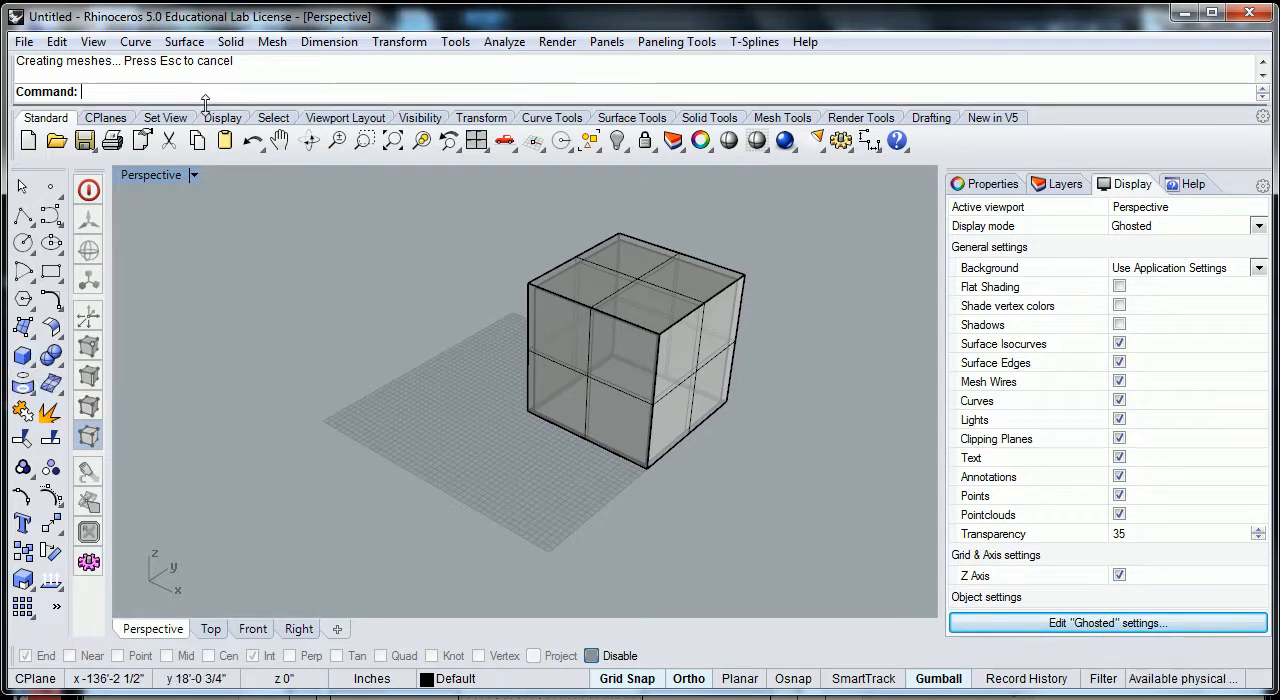
{"action": "left_click", "coordinate": [230, 42]}
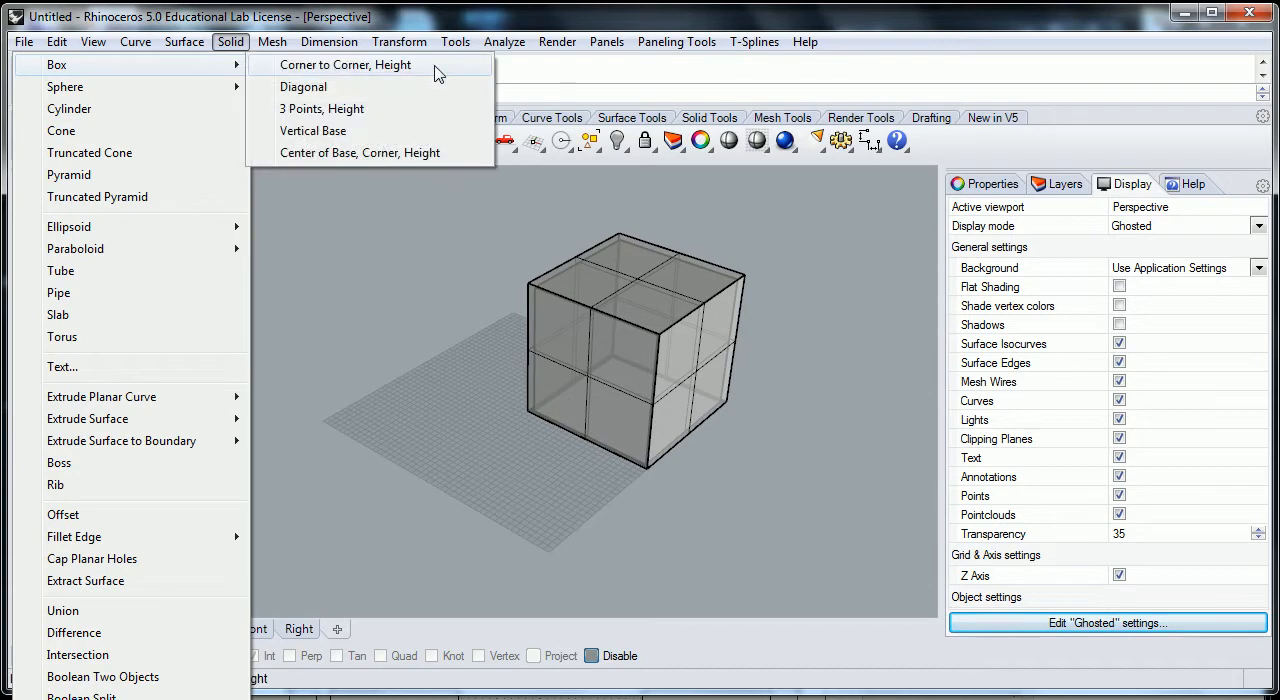
{"action": "left_click", "coordinate": [525, 19]}
{"action": "type", "text": "Box"}
{"action": "key", "text": "Return"}
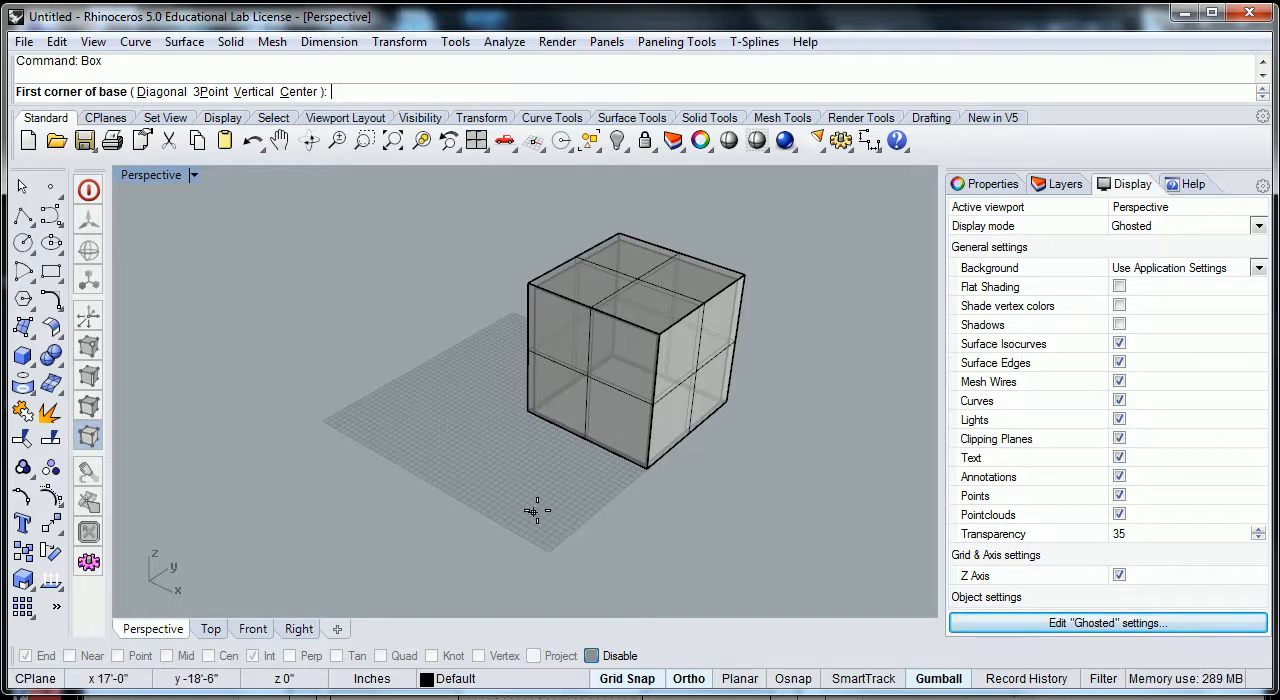
{"action": "left_click", "coordinate": [397, 452]}
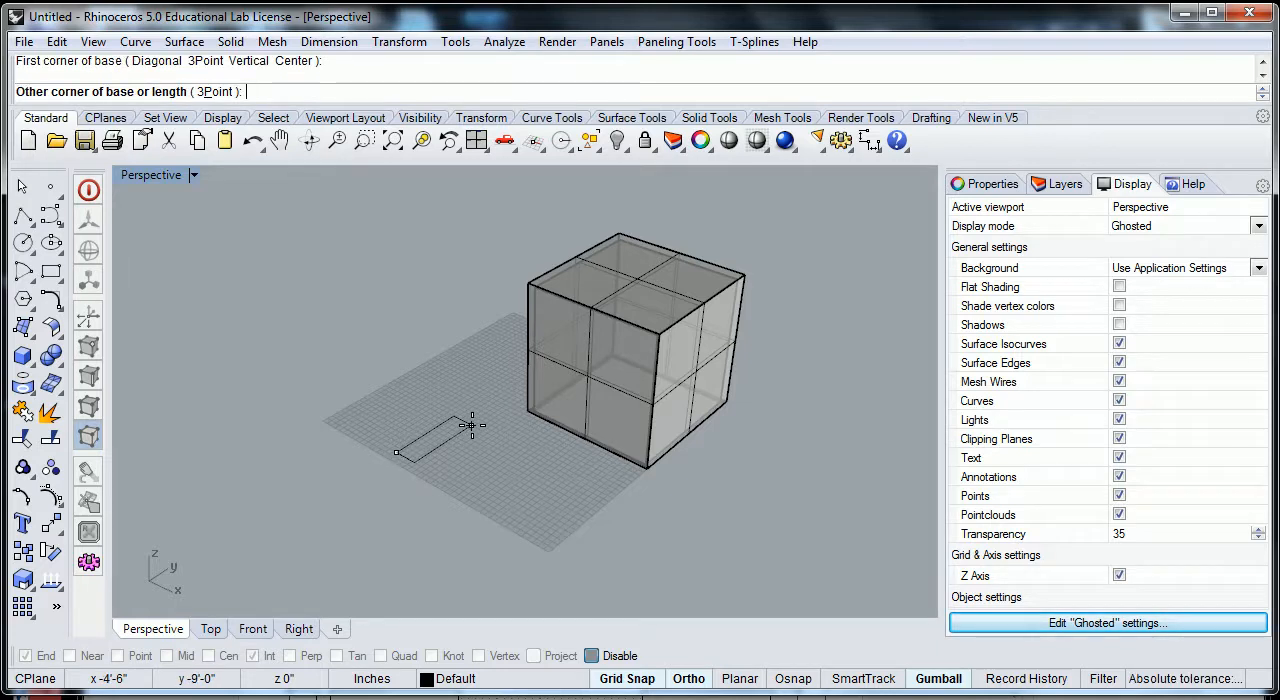
- Complete the box with a base of 4' by 8' using relative coordinates and a height of 7'
{"action": "type", "text": "@"}
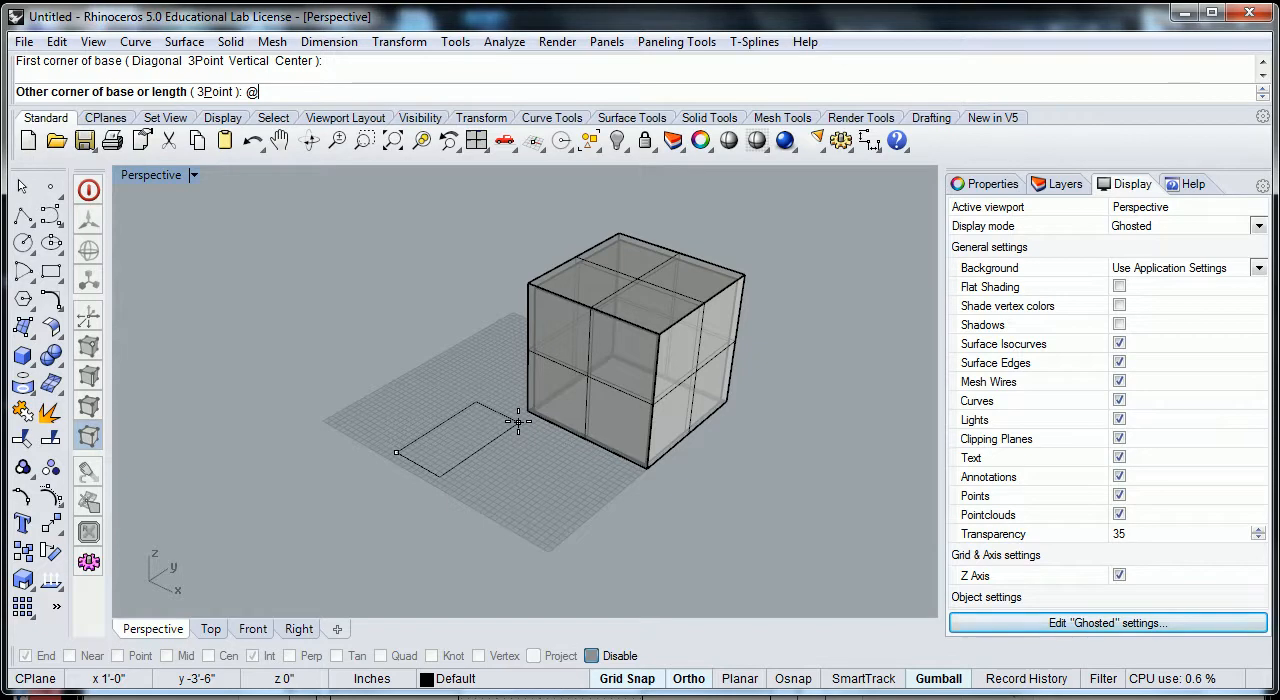
{"action": "type", "text": "'"}
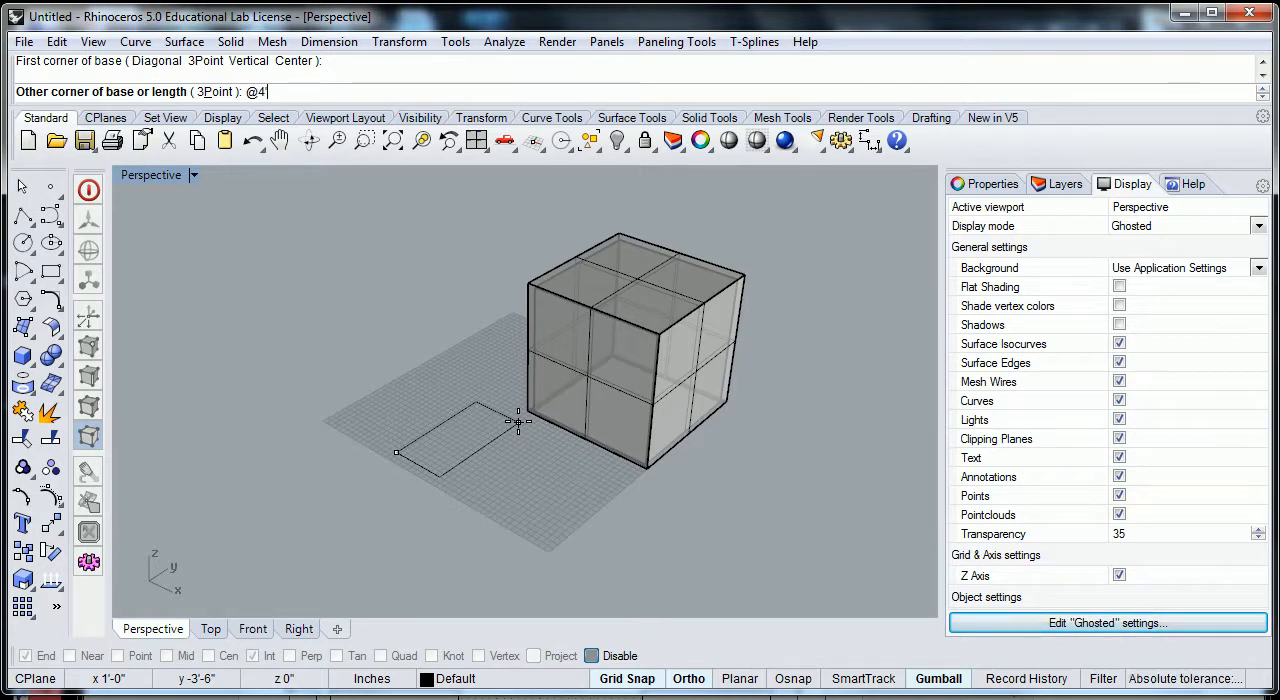
{"action": "type", "text": ","}
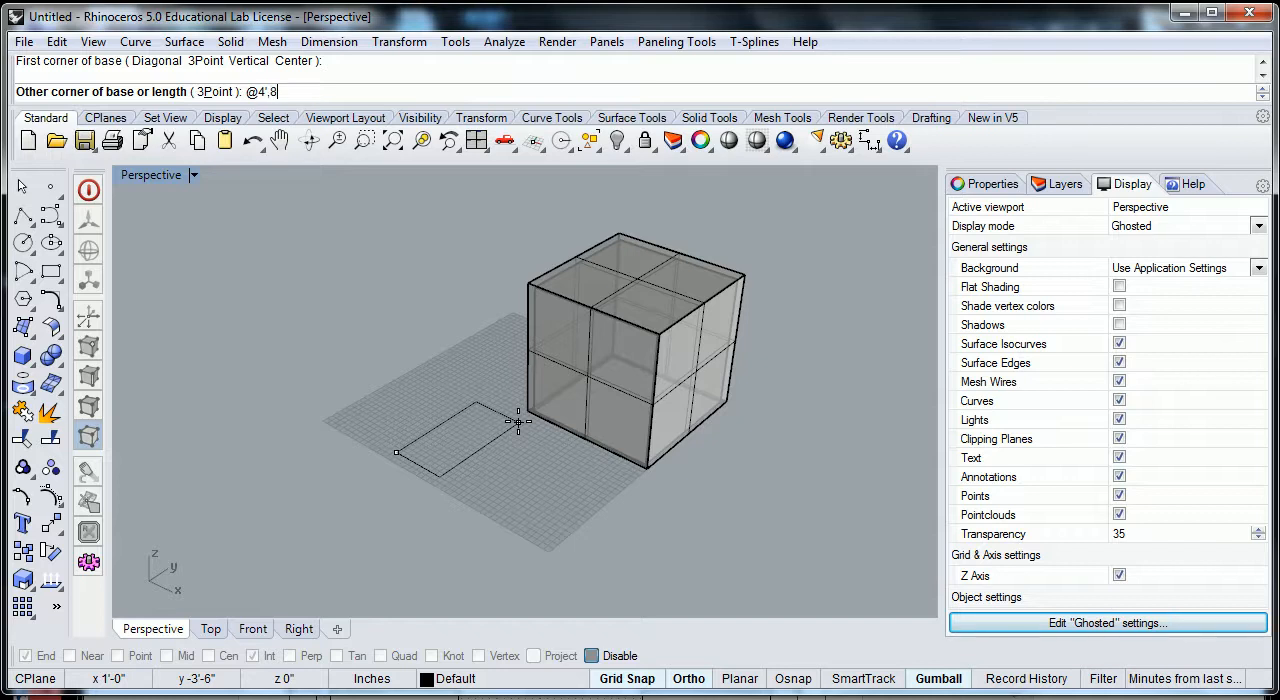
{"action": "type", "text": "8'"}
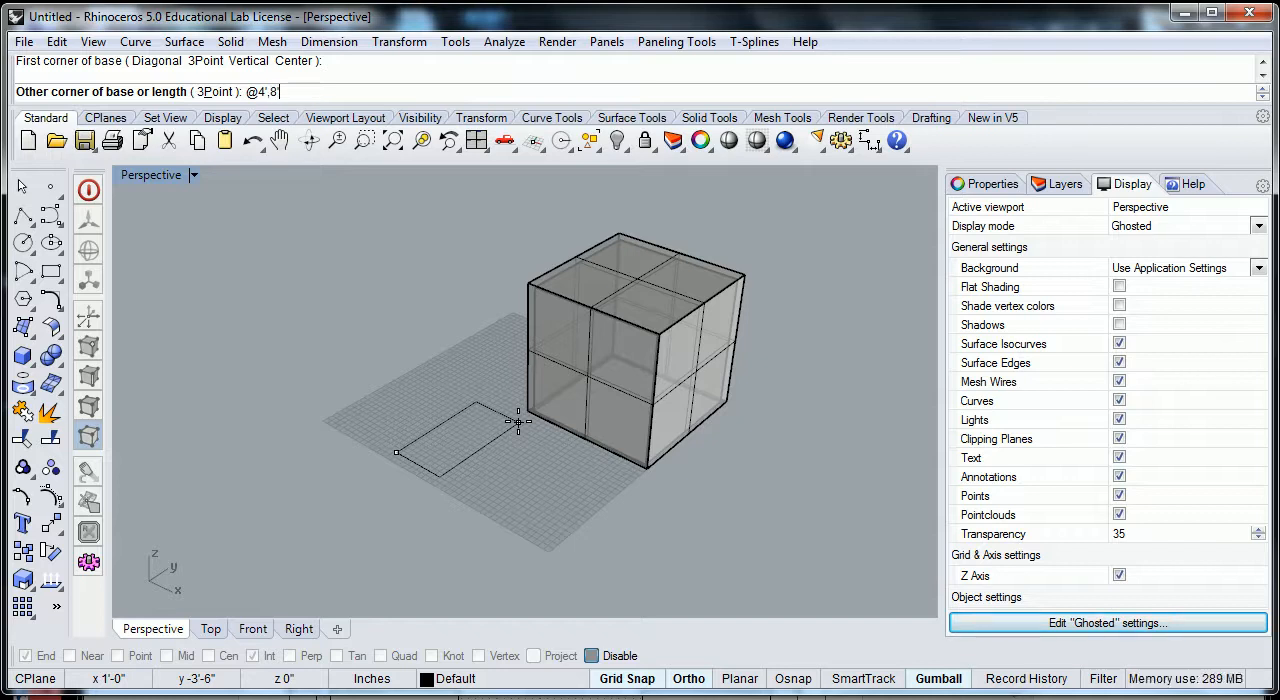
{"action": "key", "text": "Return"}
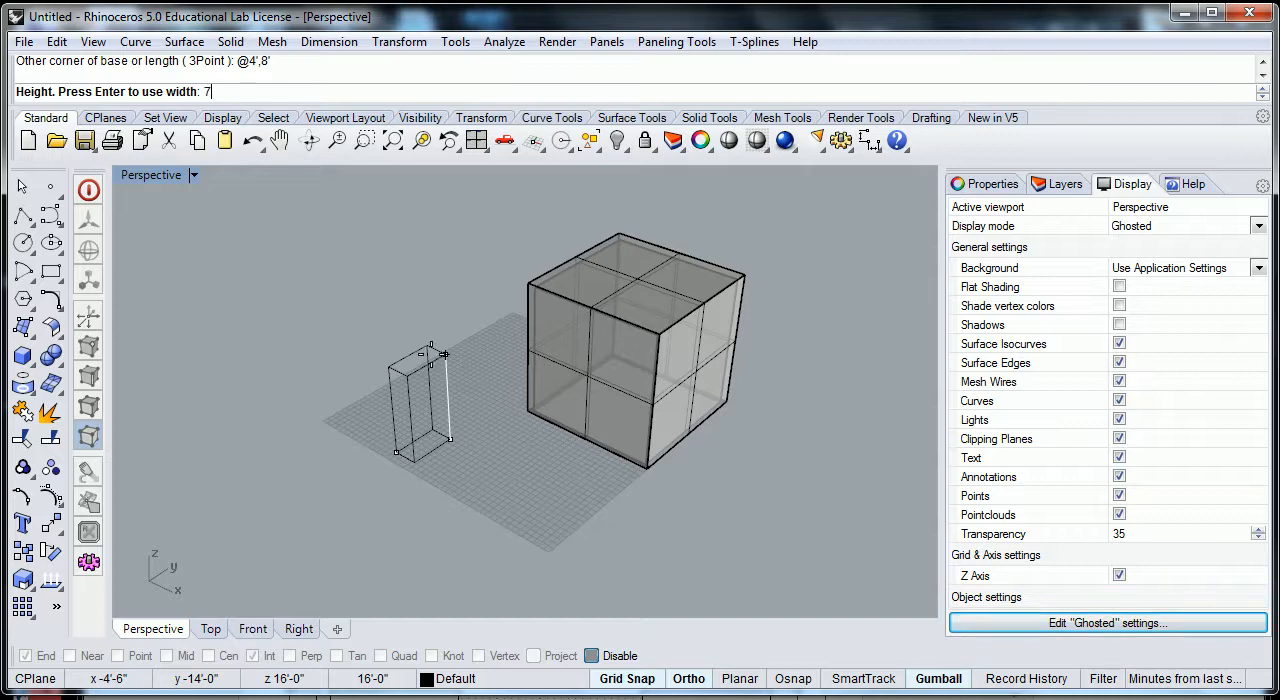
{"action": "key", "text": "Return"}
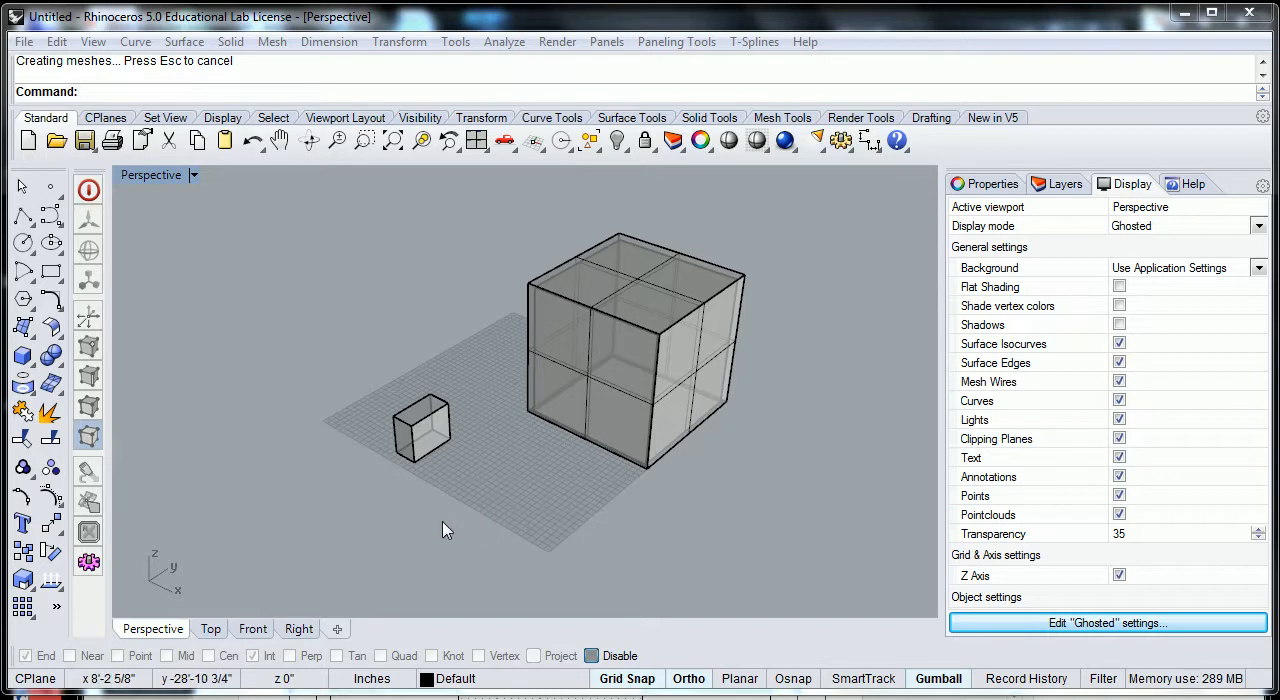
{"action": "scroll", "coordinate": [484, 455], "scroll_direction": "up", "scroll_amount": 5}
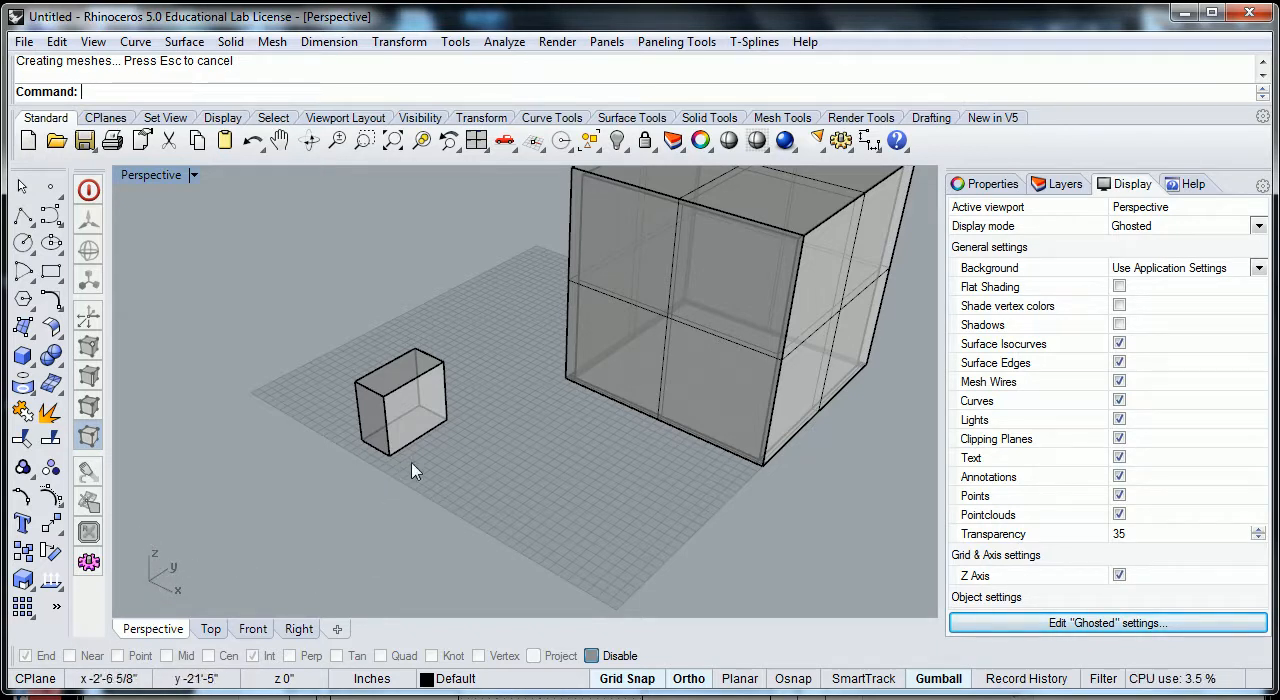
{"action": "scroll", "coordinate": [450, 455], "scroll_direction": "down", "scroll_amount": 3}
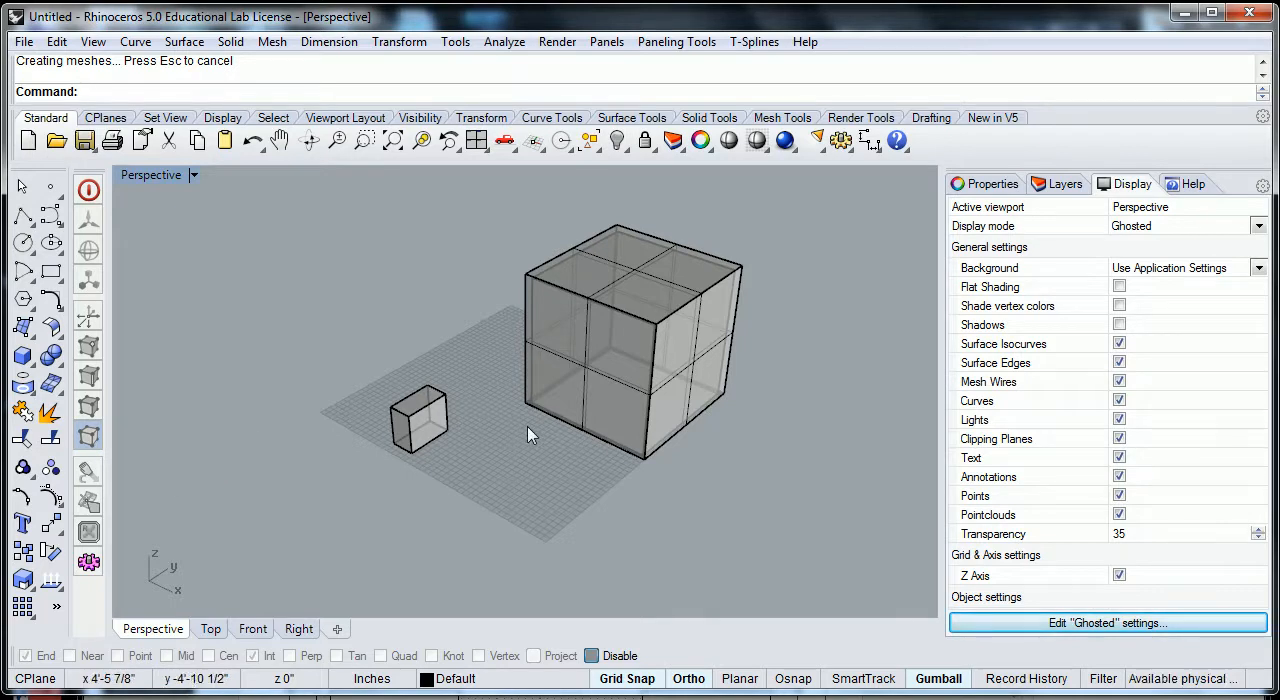
{"action": "right_click_drag", "start_coordinate": [526, 424], "coordinate": [521, 453]}
{"action": "scroll", "coordinate": [546, 424], "scroll_direction": "up", "scroll_amount": 2}
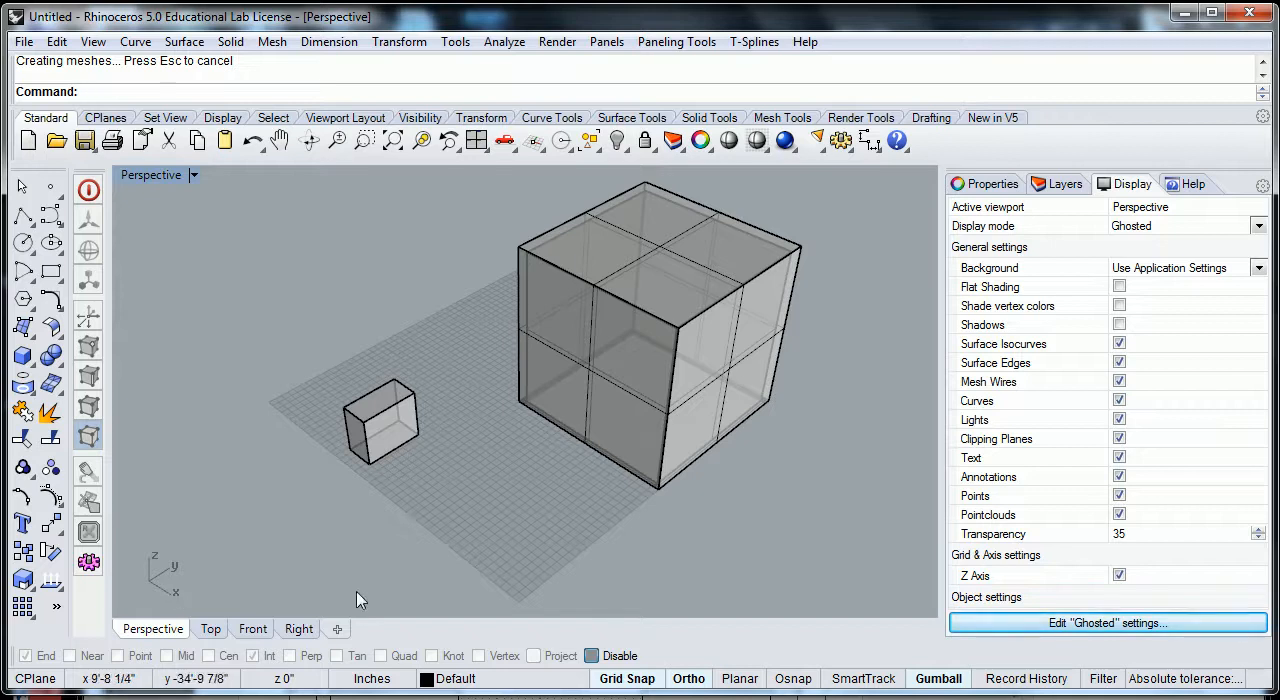
{"action": "left_click", "coordinate": [397, 423]}
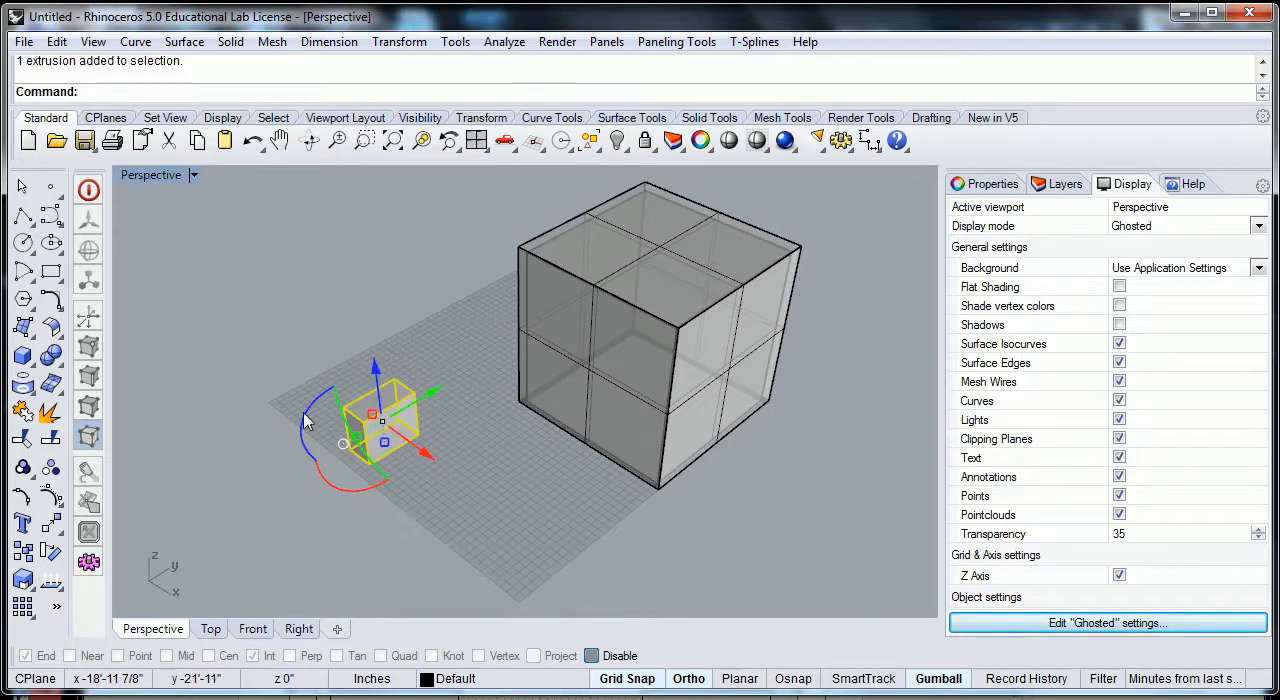
{"action": "left_click", "coordinate": [541, 490]}
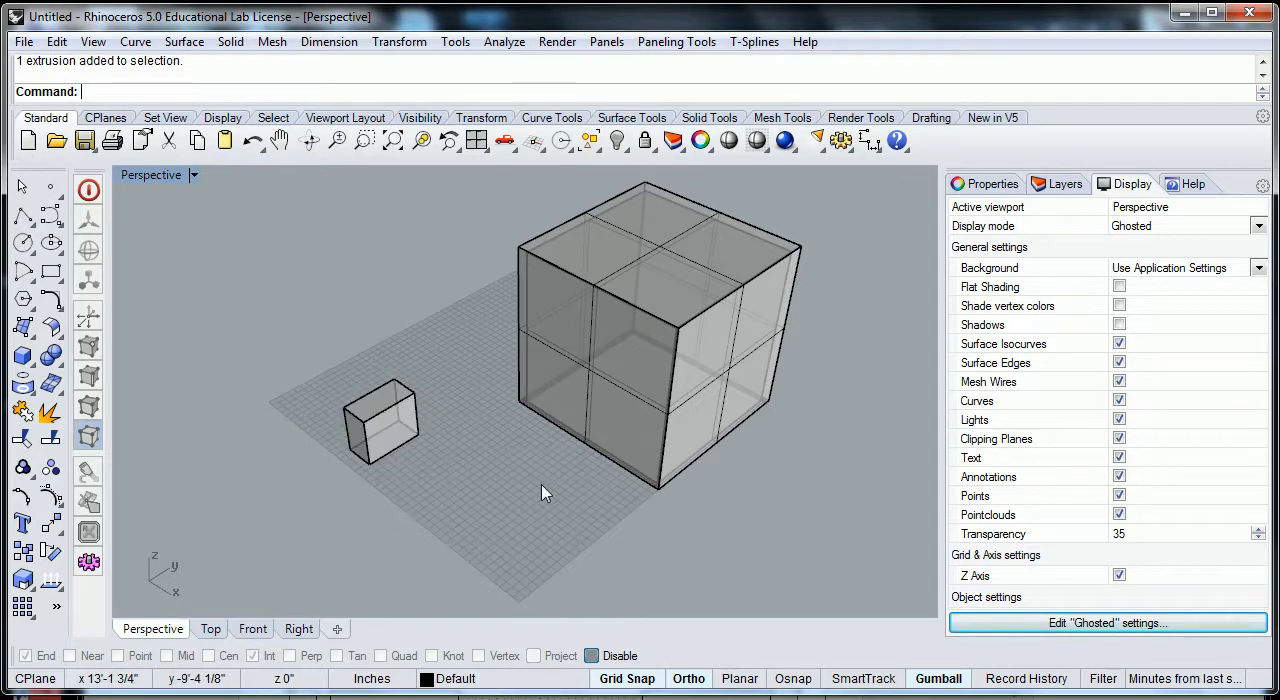
- Move the small box freely with the gumball along the x and y axes to the grid's edge away from the cube, leaving it deselected
{"action": "left_click", "coordinate": [393, 428]}
{"action": "left_click_drag", "start_coordinate": [425, 453], "coordinate": [687, 584]}
{"action": "left_click_drag", "start_coordinate": [641, 541], "coordinate": [778, 425]}
{"action": "left_click_drag", "start_coordinate": [800, 487], "coordinate": [479, 320]}
{"action": "left_click_drag", "start_coordinate": [503, 268], "coordinate": [410, 315]}
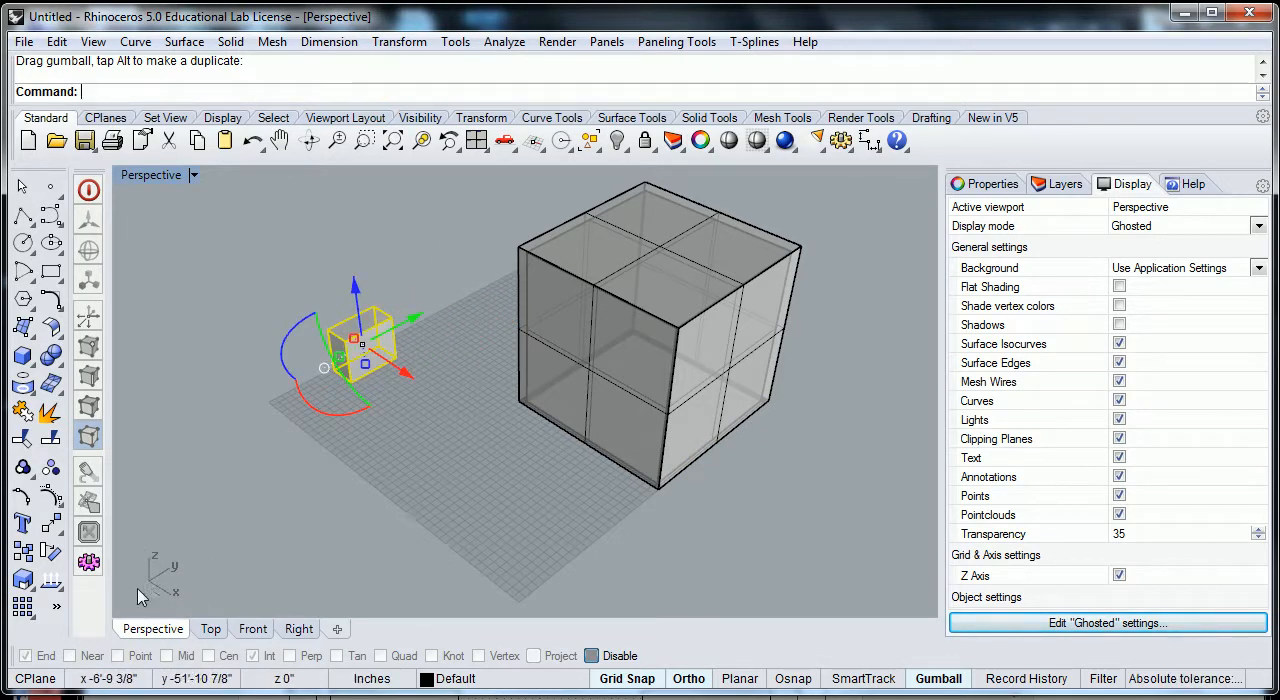
{"action": "left_click", "coordinate": [478, 498]}
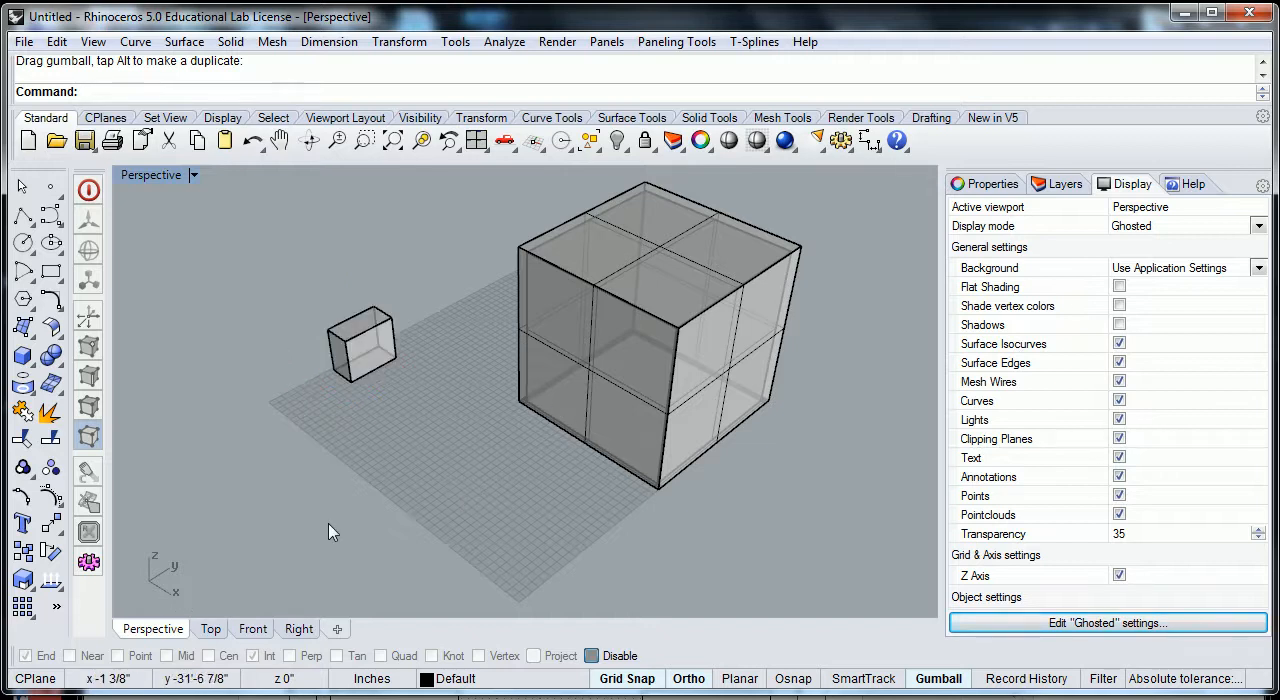
{"action": "left_click", "coordinate": [378, 335]}
{"action": "left_click", "coordinate": [505, 455]}
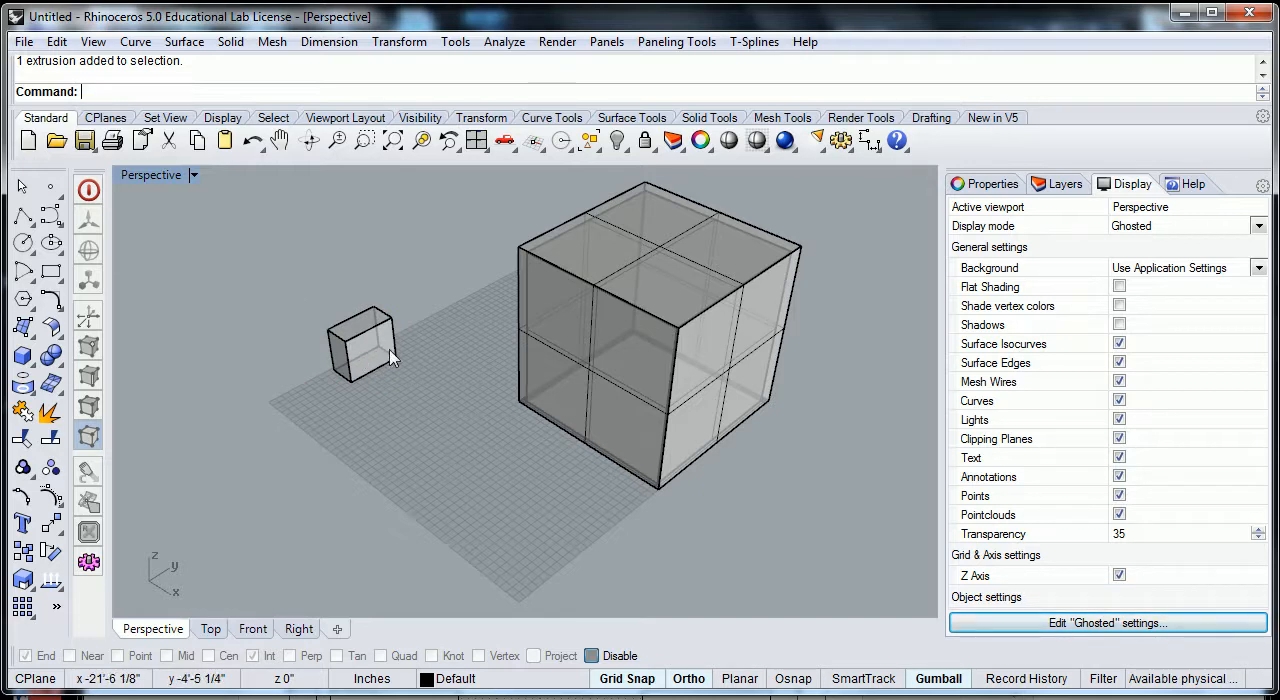
- Turn on object snapping with the End and Int snaps active
{"action": "left_click", "coordinate": [800, 684]}
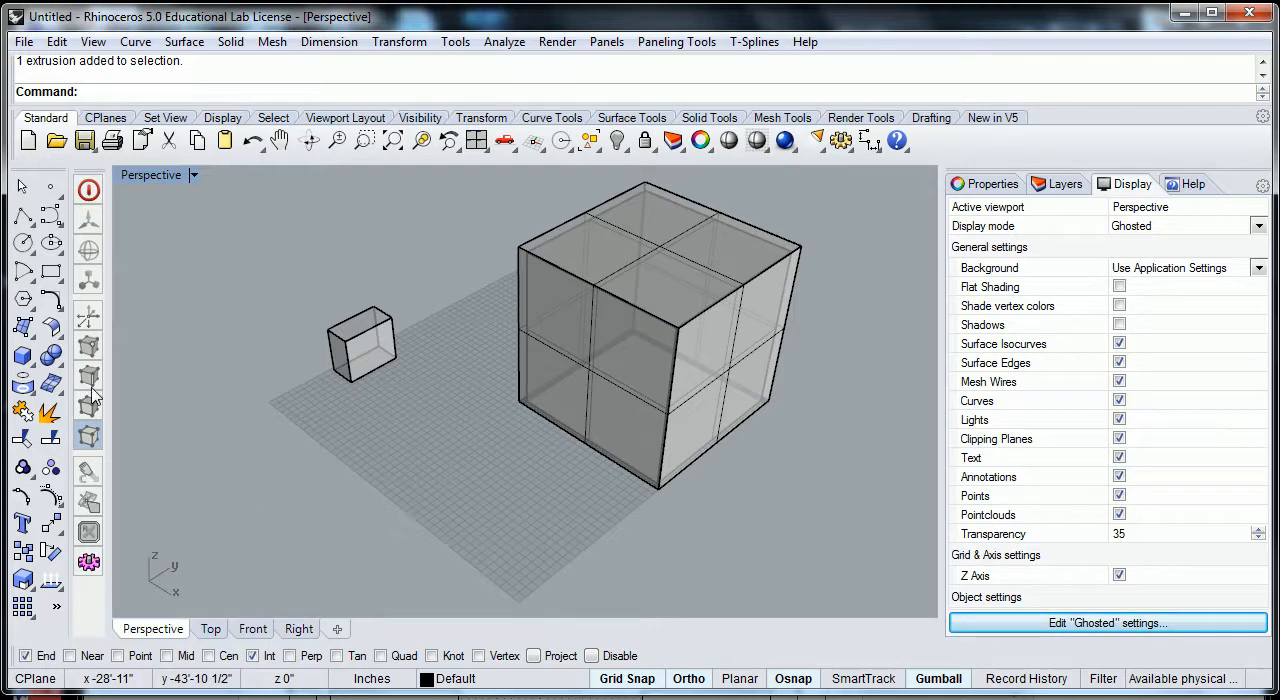
{"action": "type", "text": "Move"}
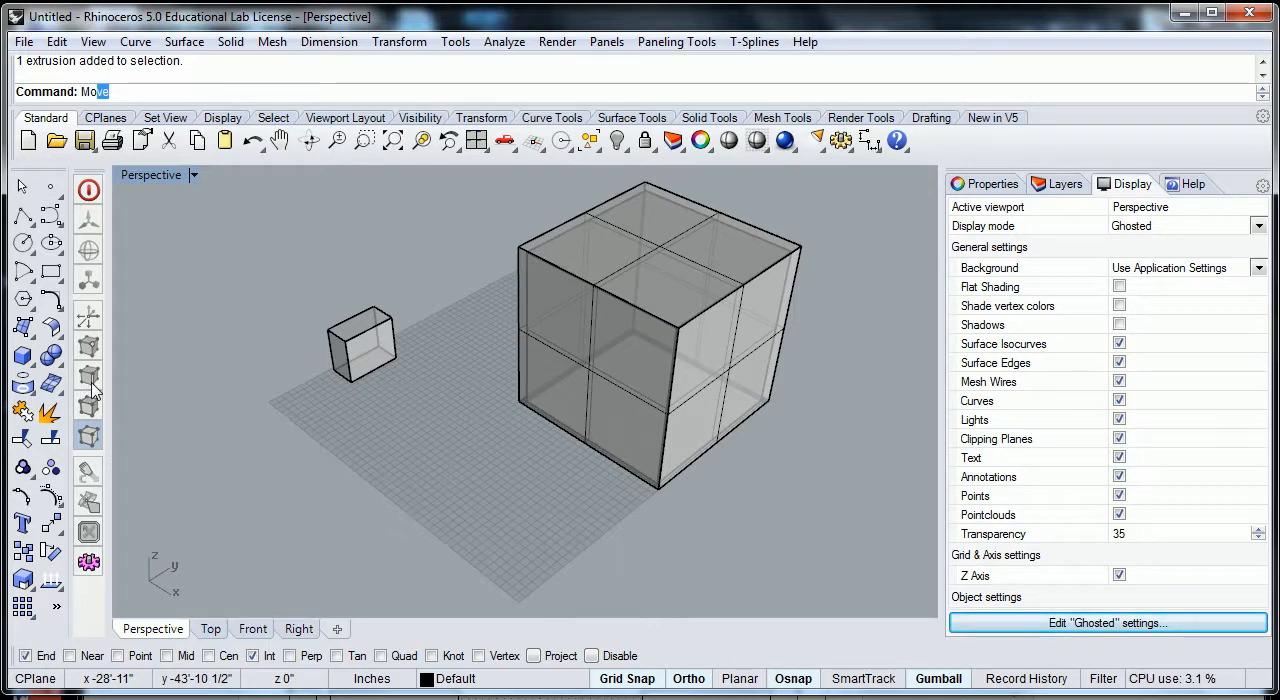
{"action": "key", "text": "Return"}
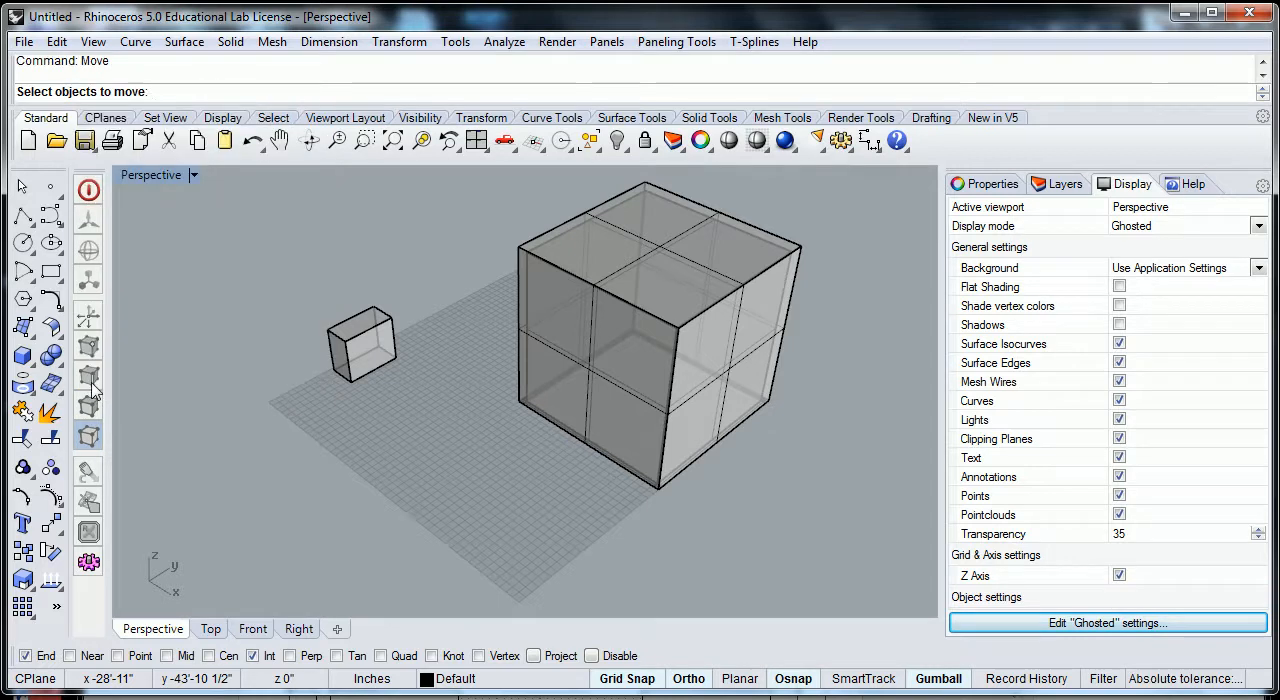
{"action": "key", "text": "Escape"}
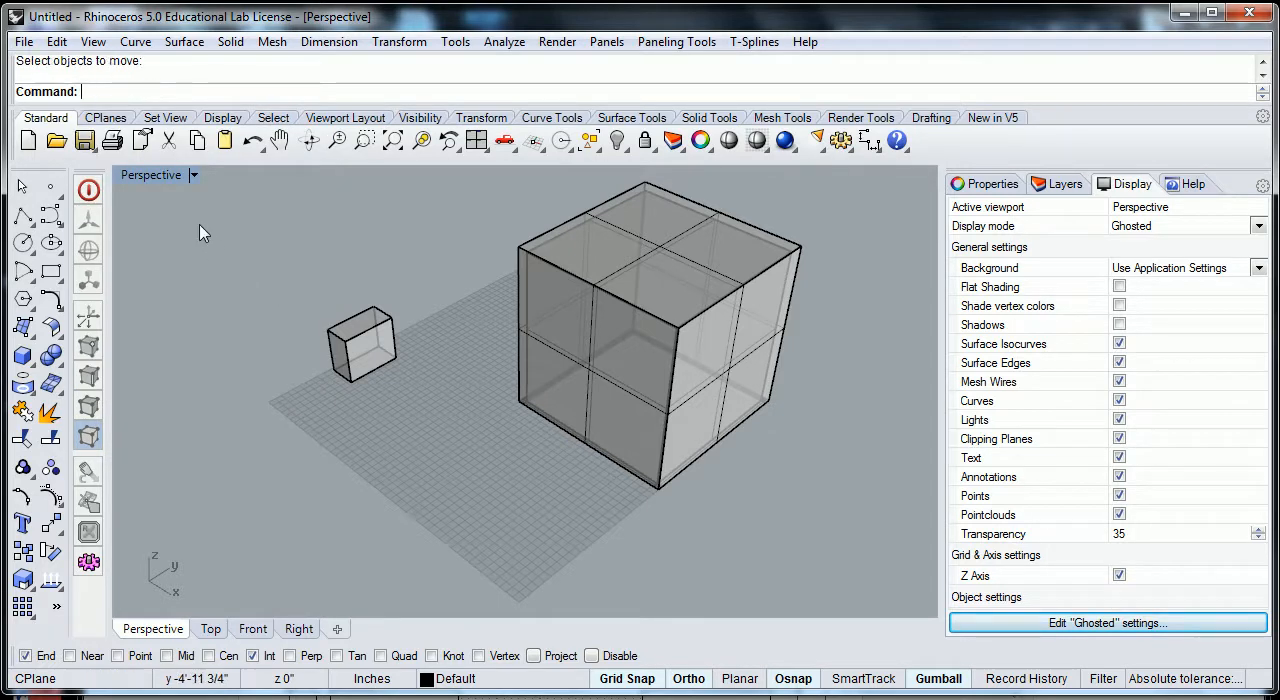
{"action": "left_click", "coordinate": [60, 43]}
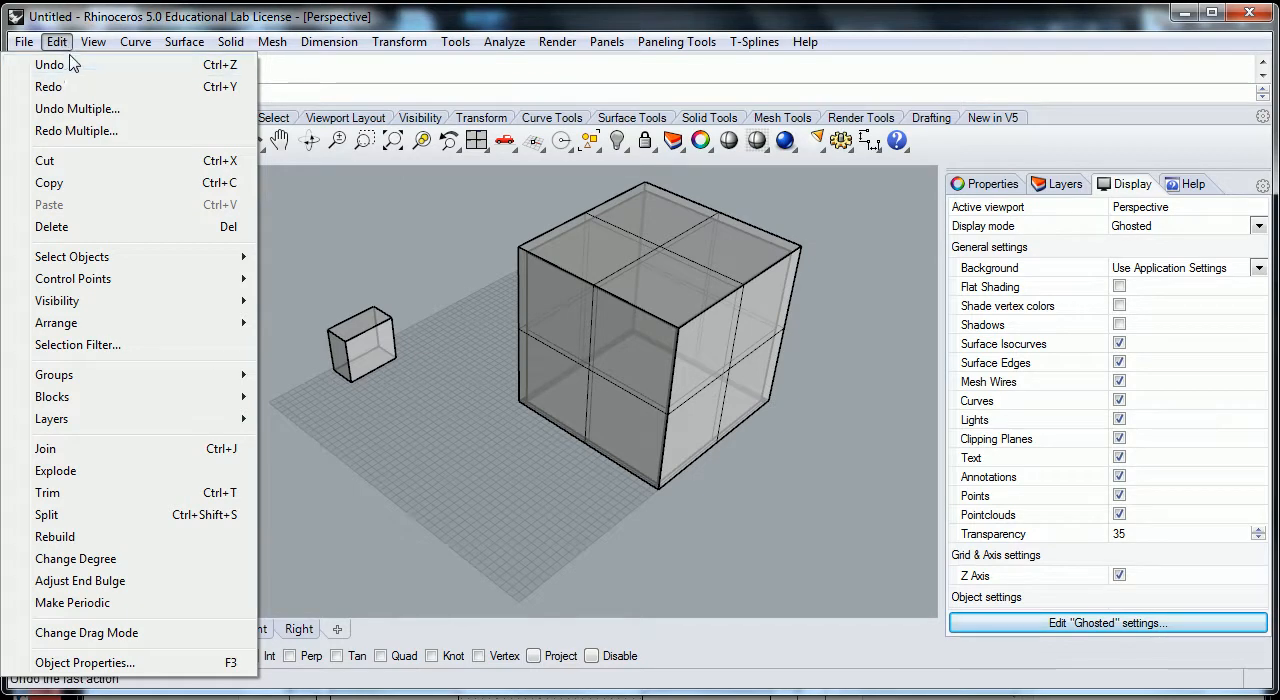
{"action": "mouse_move", "coordinate": [93, 42]}
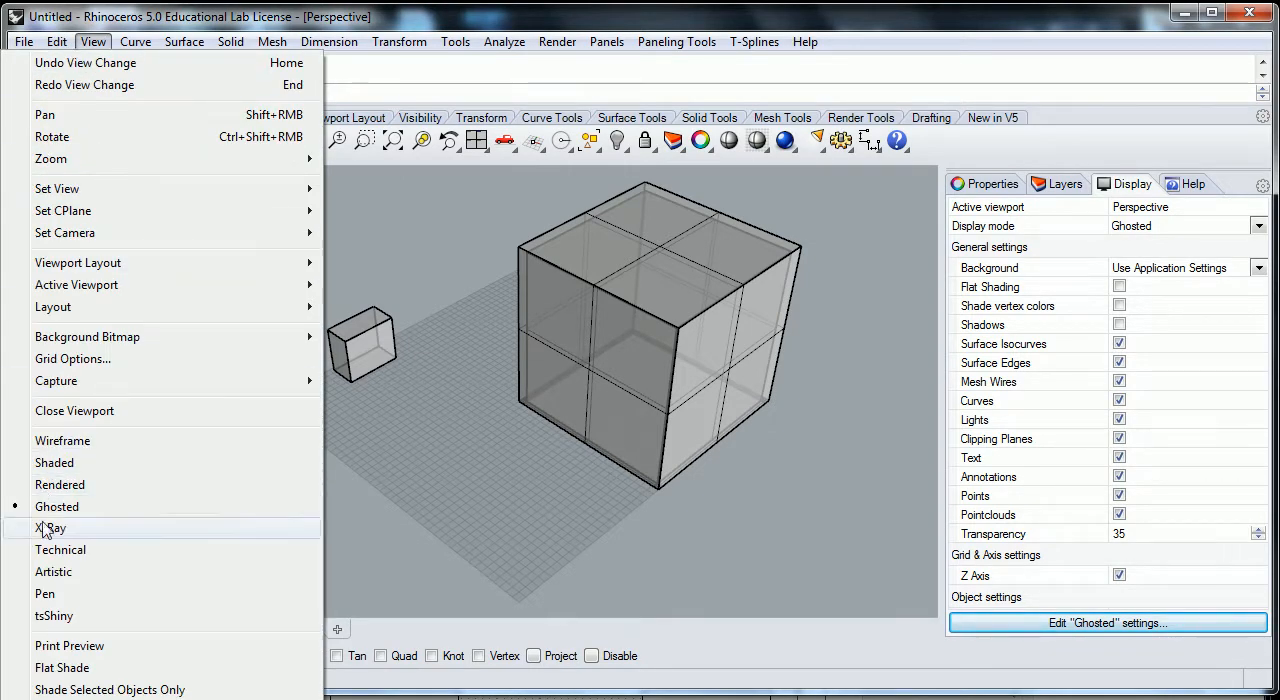
{"action": "left_click", "coordinate": [355, 22]}
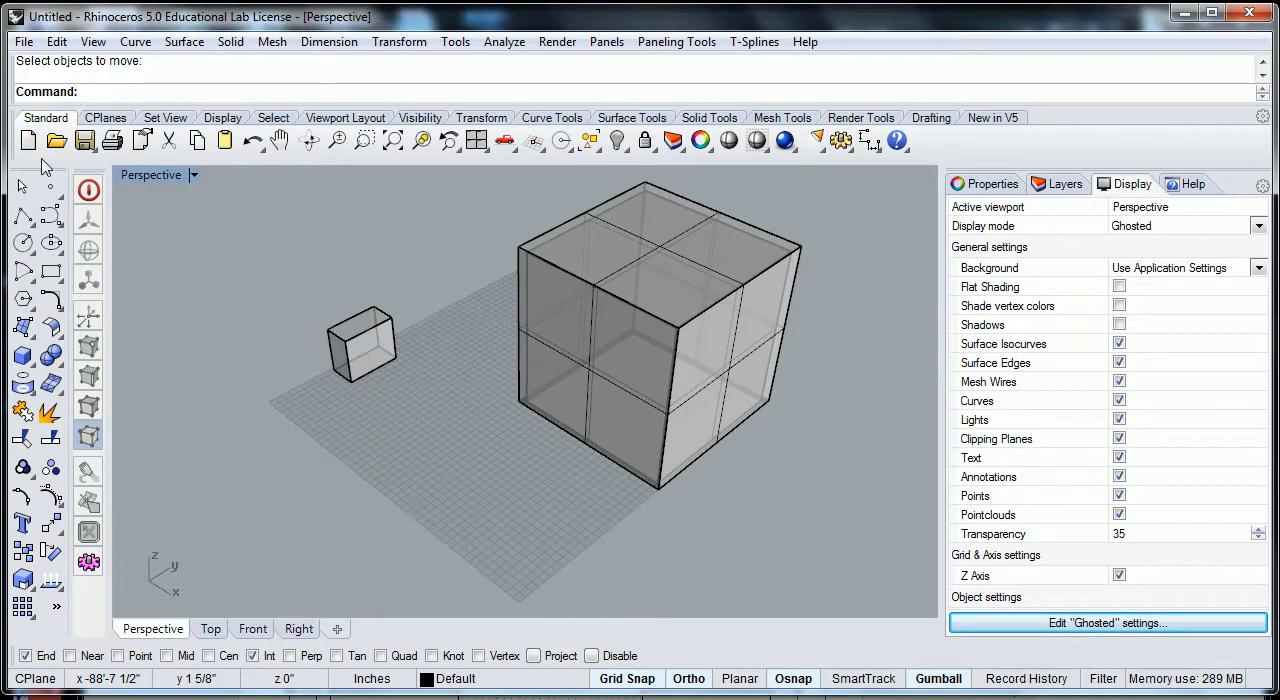
- Start the Move command on the small box, using its upper corner nearest the viewer as the base point
{"action": "left_click", "coordinate": [52, 530]}
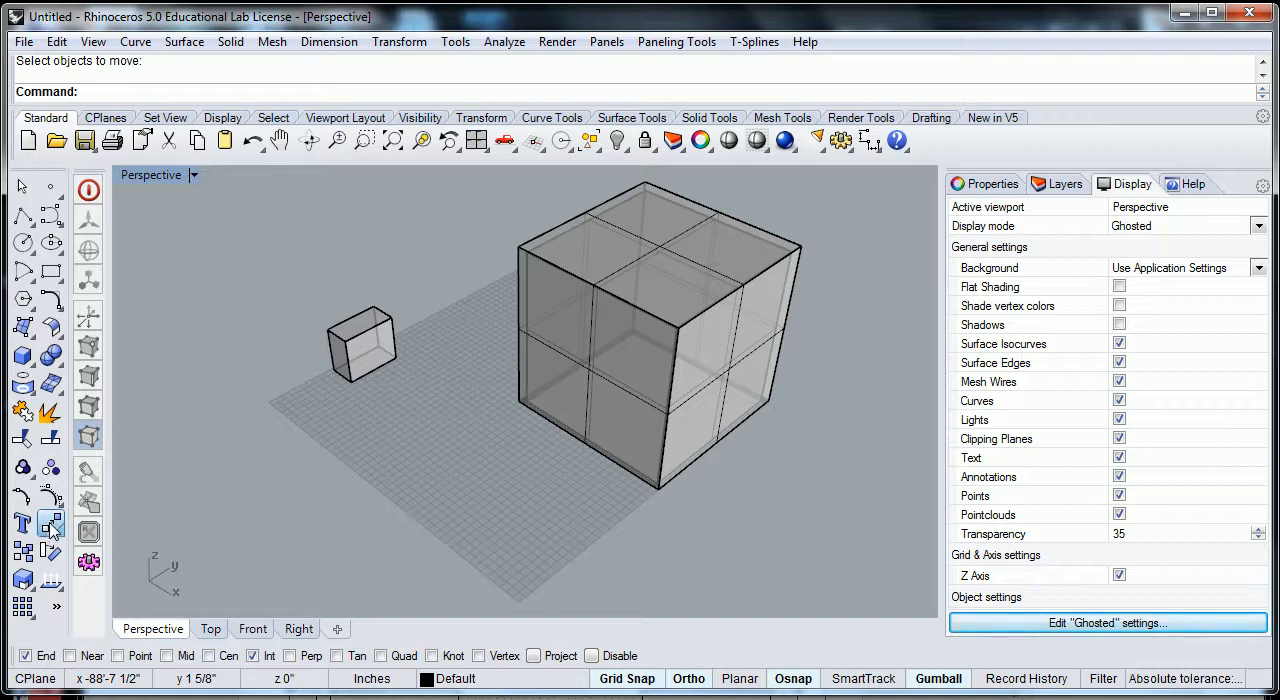
{"action": "left_click", "coordinate": [54, 528]}
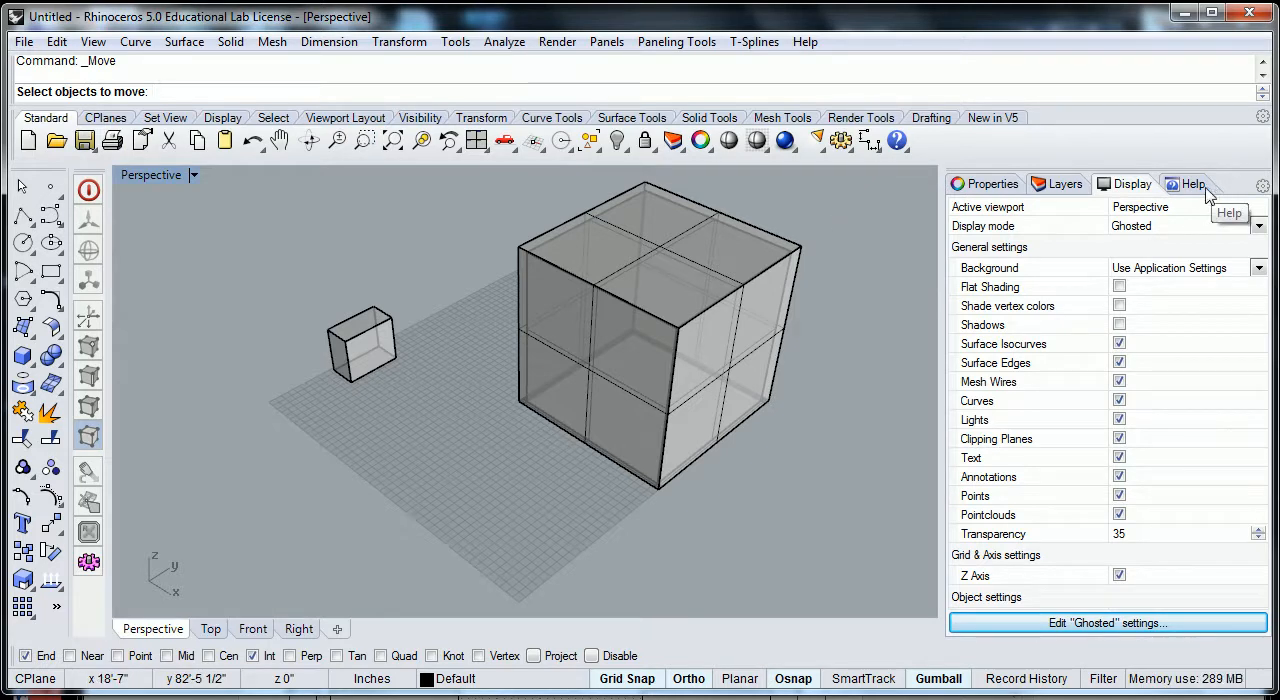
{"action": "left_click", "coordinate": [400, 42]}
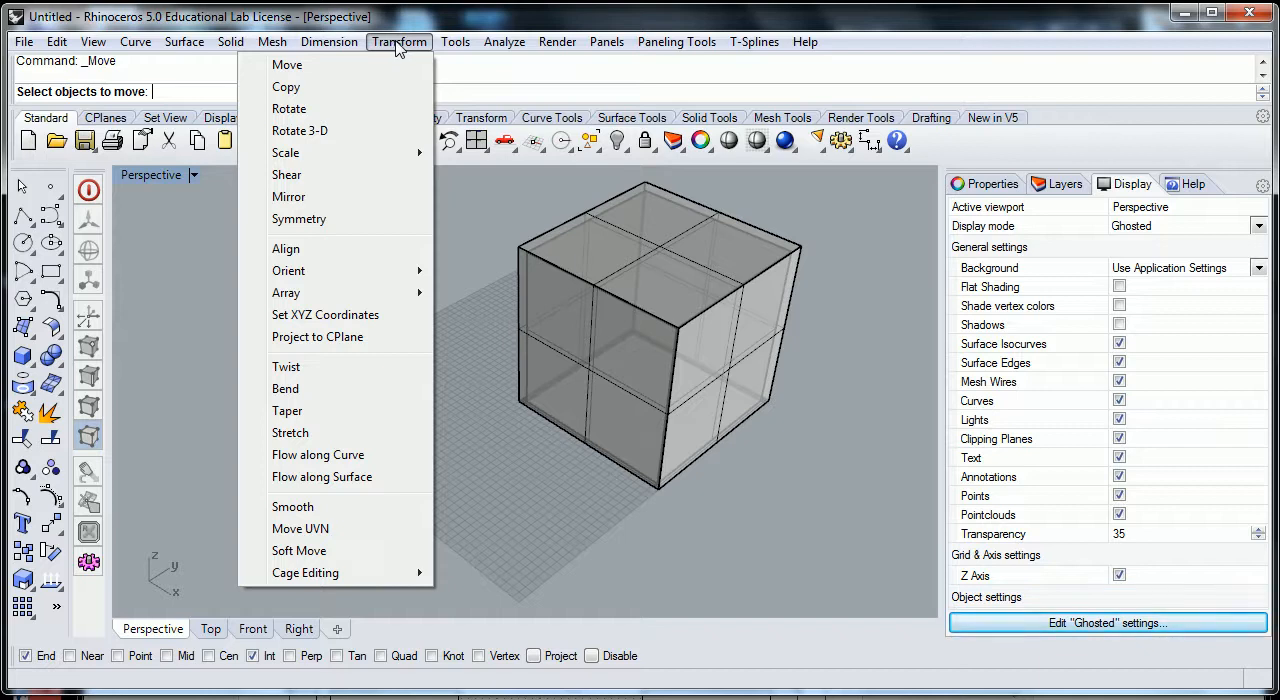
{"action": "mouse_move", "coordinate": [329, 42]}
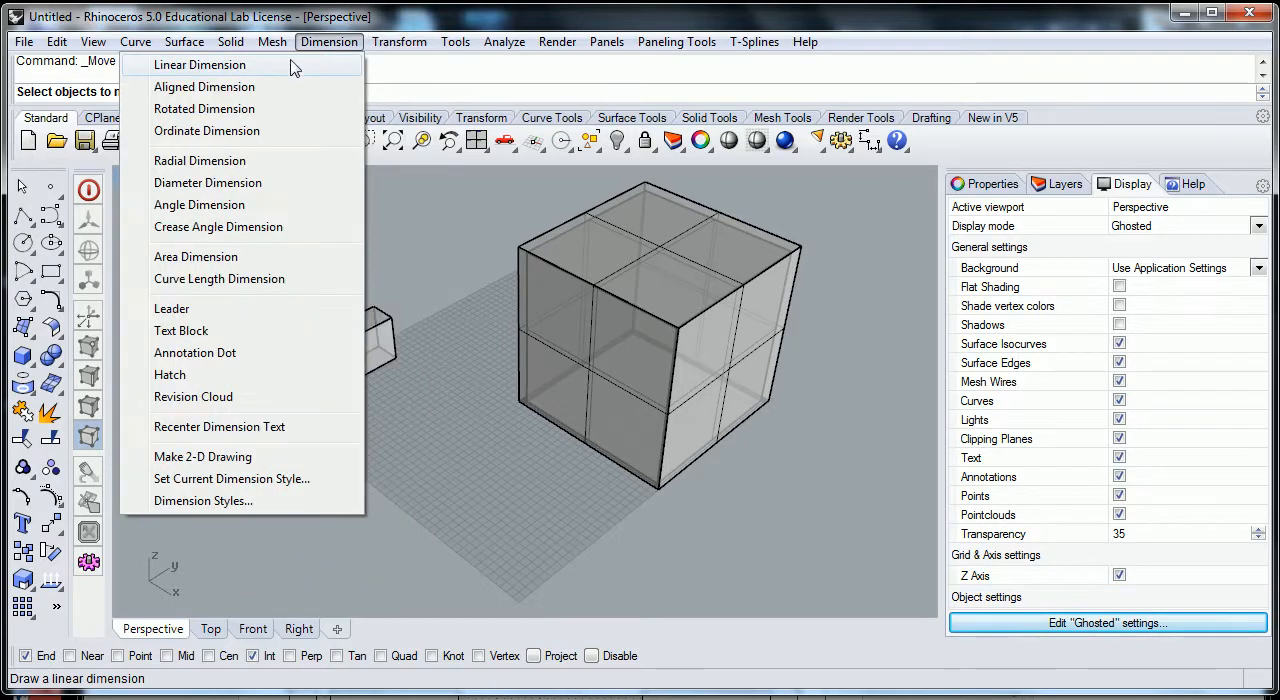
{"action": "mouse_move", "coordinate": [399, 42]}
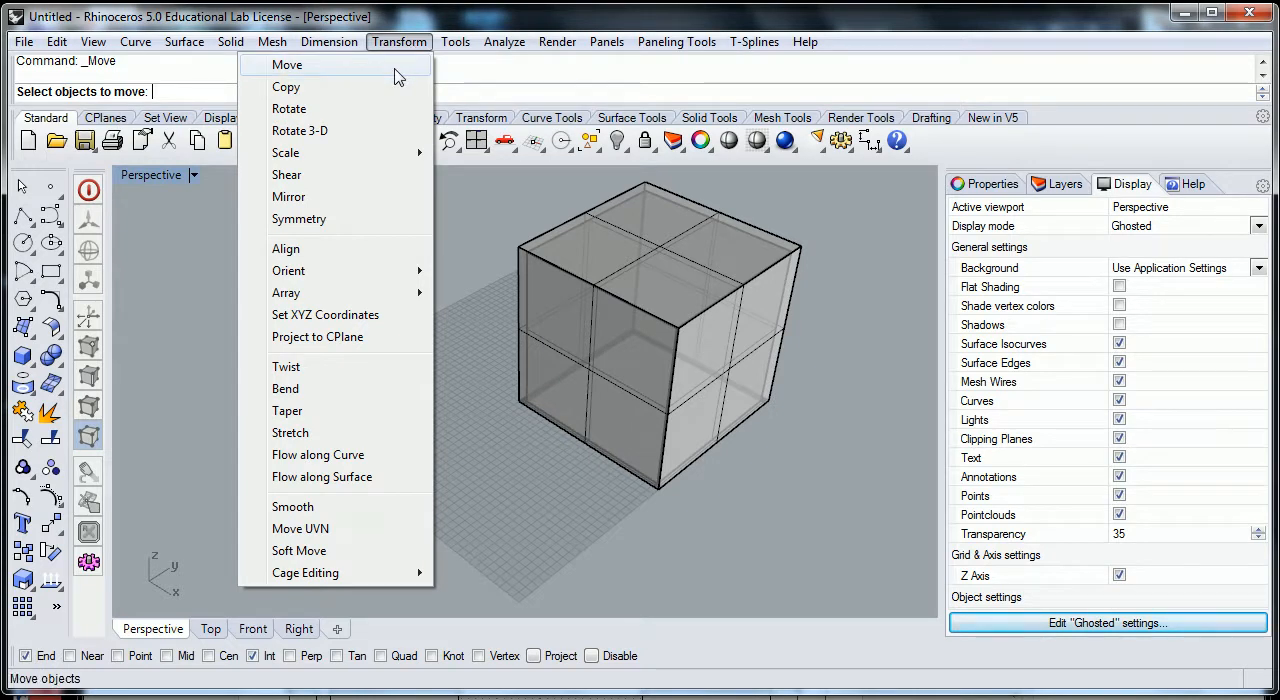
{"action": "left_click", "coordinate": [296, 73]}
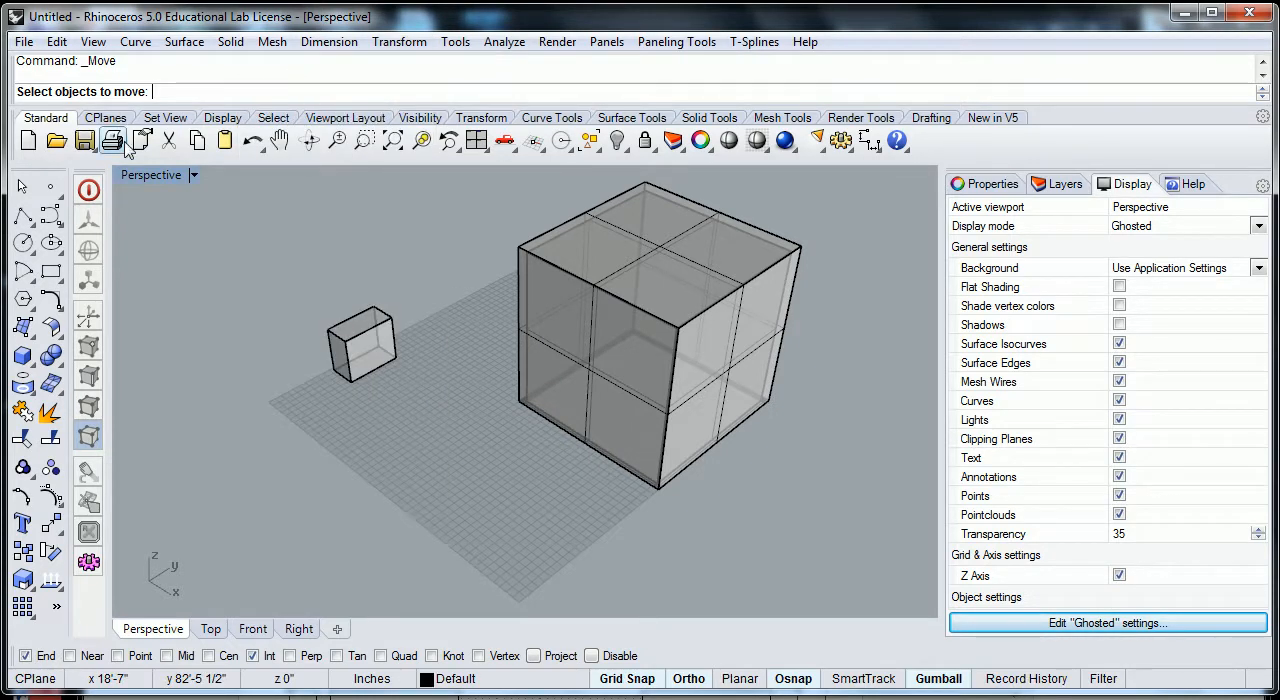
{"action": "left_click", "coordinate": [366, 335]}
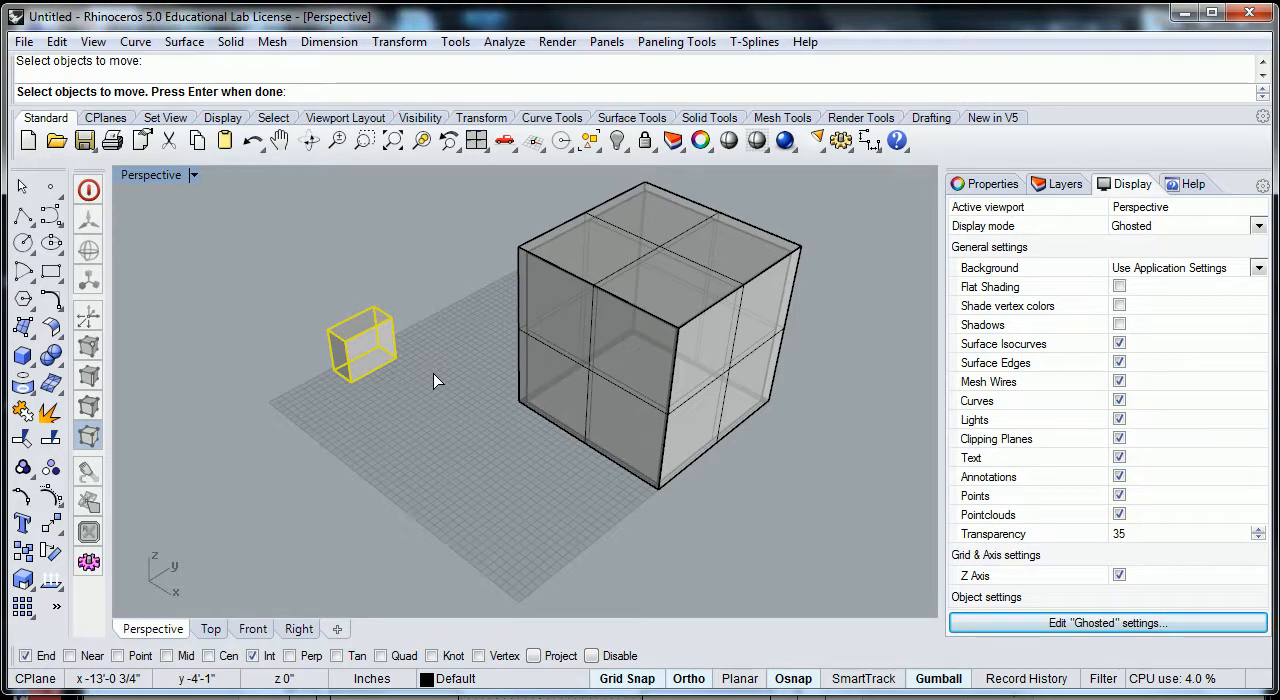
{"action": "key", "text": "Return"}
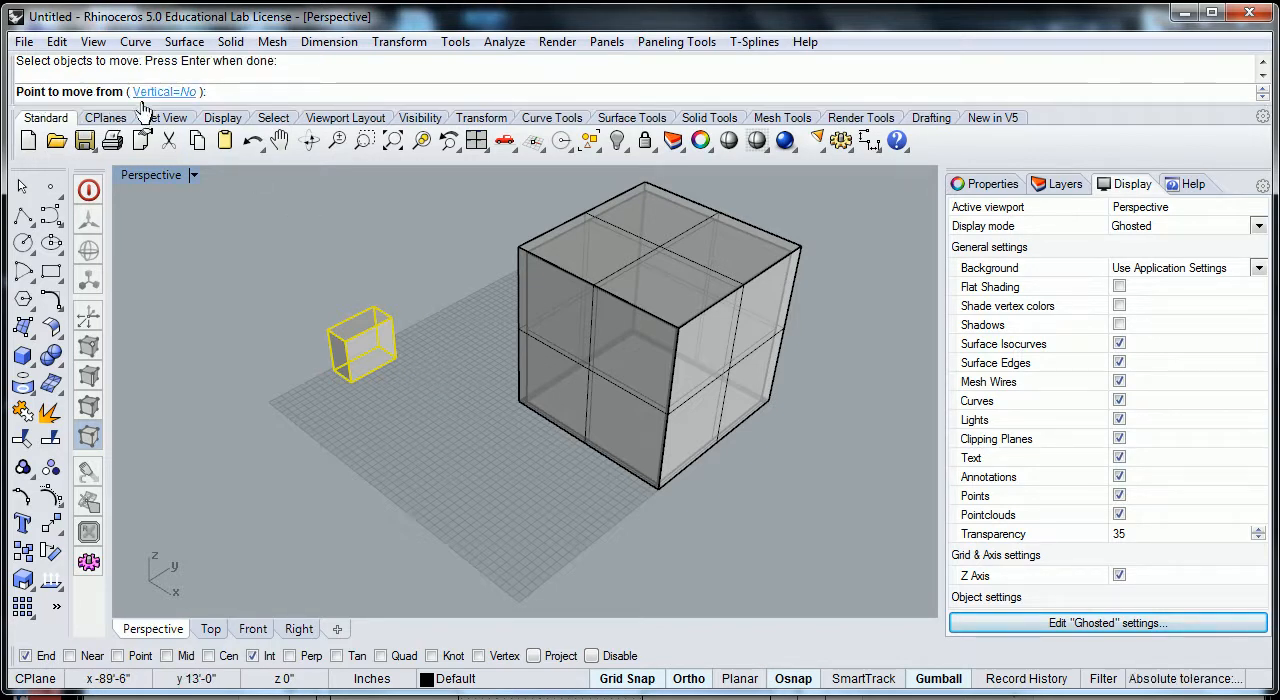
{"action": "left_click", "coordinate": [342, 342]}
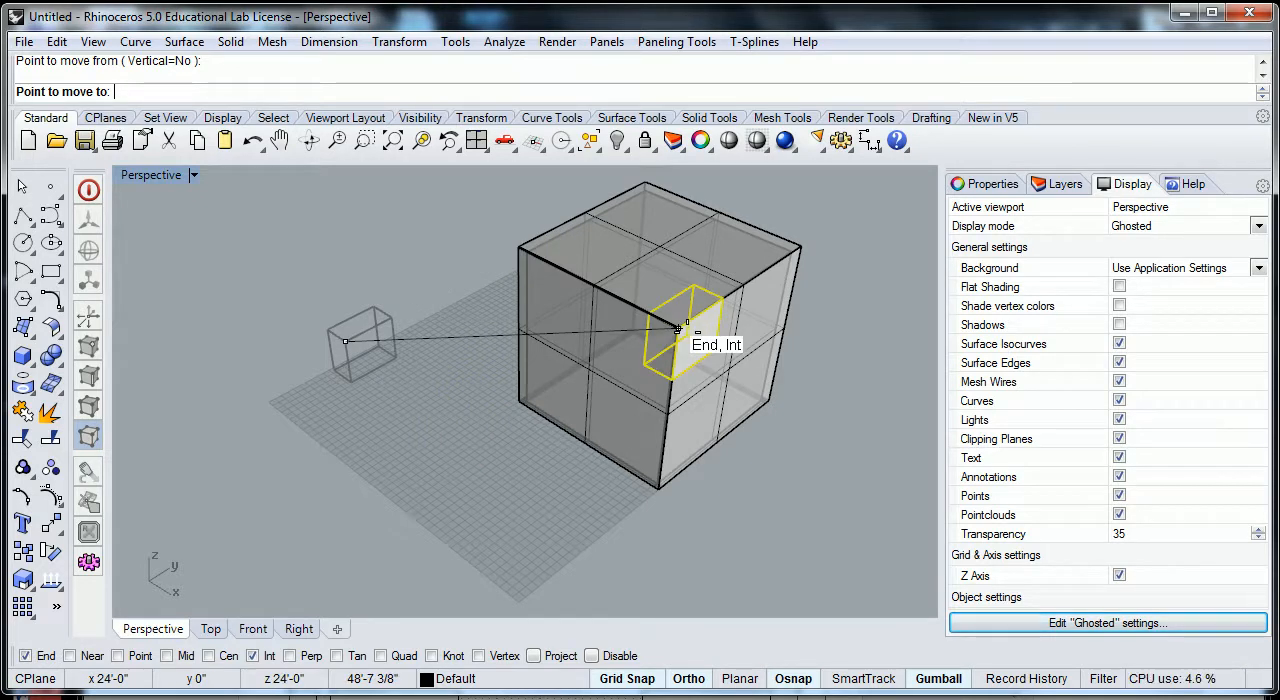
- Snap the box's base point onto the cube's matching upper corner at x 24', y 0, z 24'
{"action": "right_click_drag", "start_coordinate": [682, 335], "coordinate": [714, 354]}
{"action": "scroll", "coordinate": [727, 330], "scroll_direction": "up", "scroll_amount": 2}
{"action": "scroll", "coordinate": [712, 300], "scroll_direction": "up", "scroll_amount": 4}
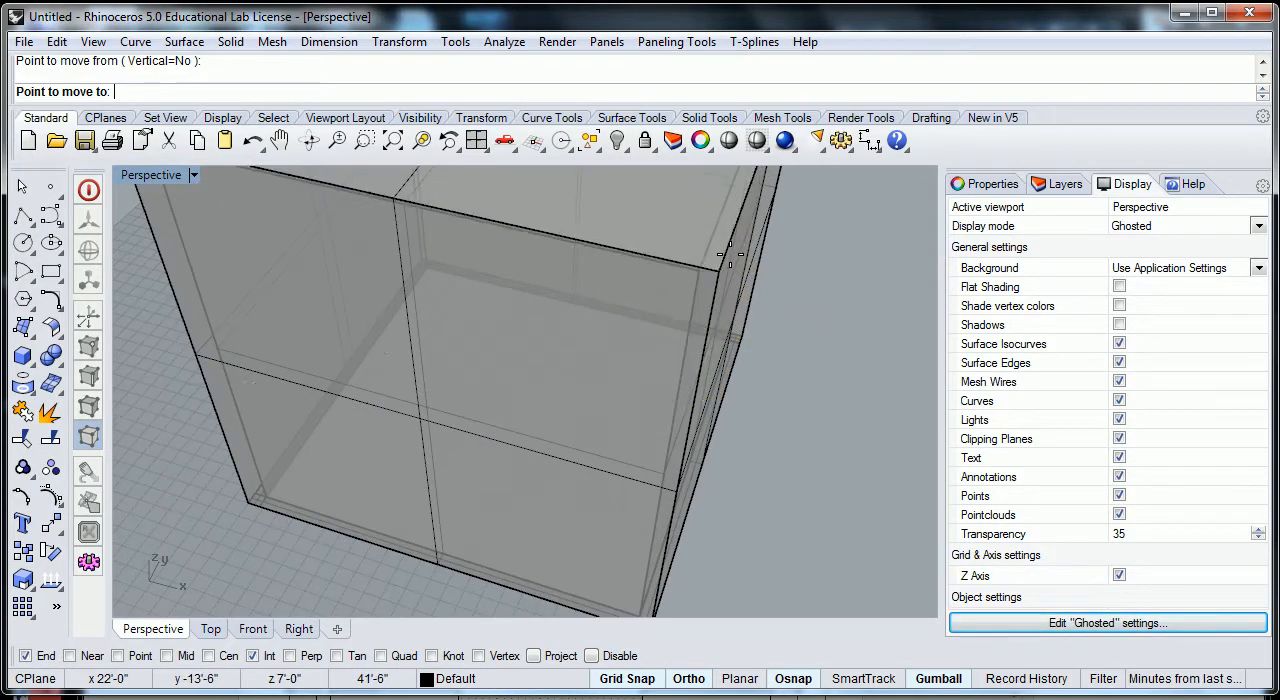
{"action": "scroll", "coordinate": [710, 294], "scroll_direction": "up", "scroll_amount": 2}
{"action": "scroll", "coordinate": [710, 294], "scroll_direction": "up", "scroll_amount": 2}
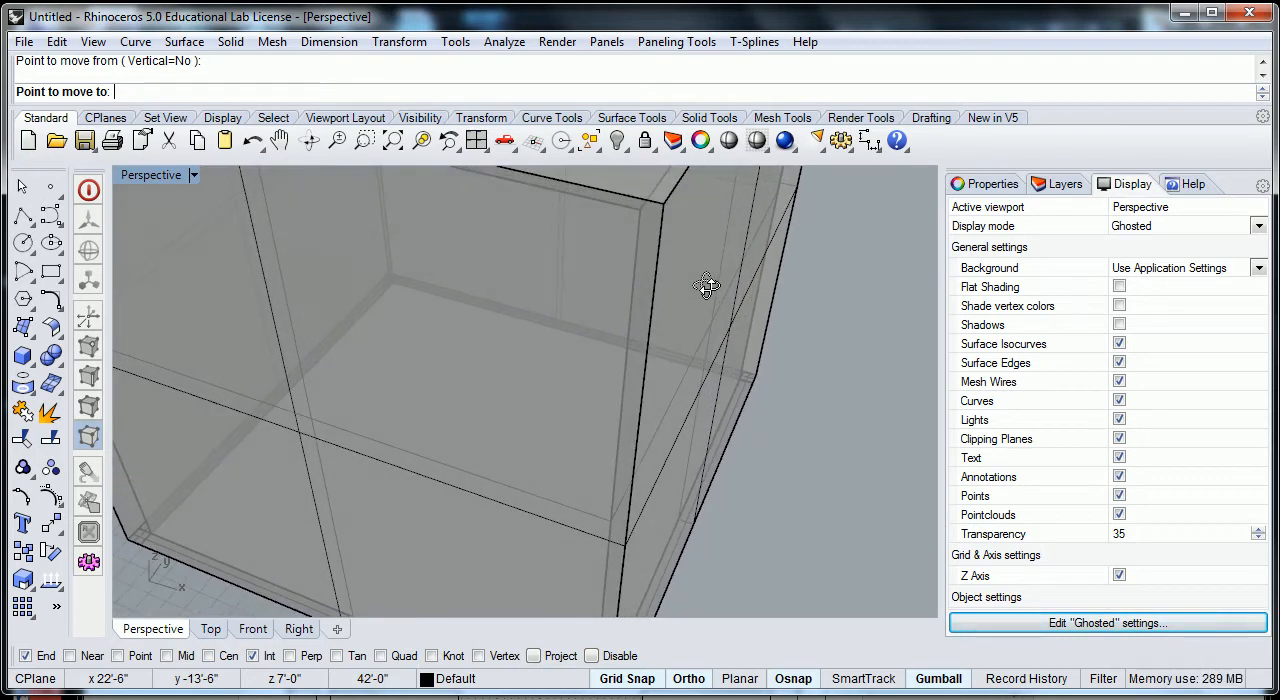
{"action": "right_click_drag", "start_coordinate": [685, 209], "coordinate": [656, 323], "text": "shift"}
{"action": "right_click_drag", "start_coordinate": [612, 381], "coordinate": [612, 352]}
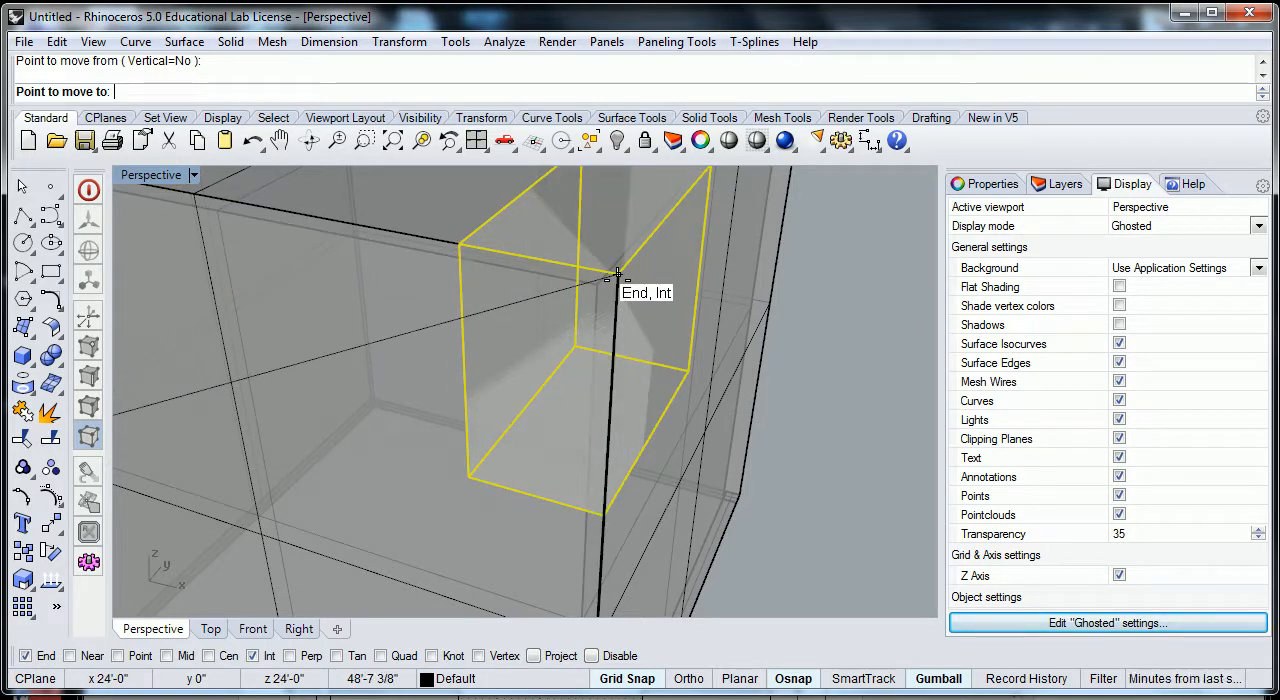
{"action": "left_click", "coordinate": [618, 272]}
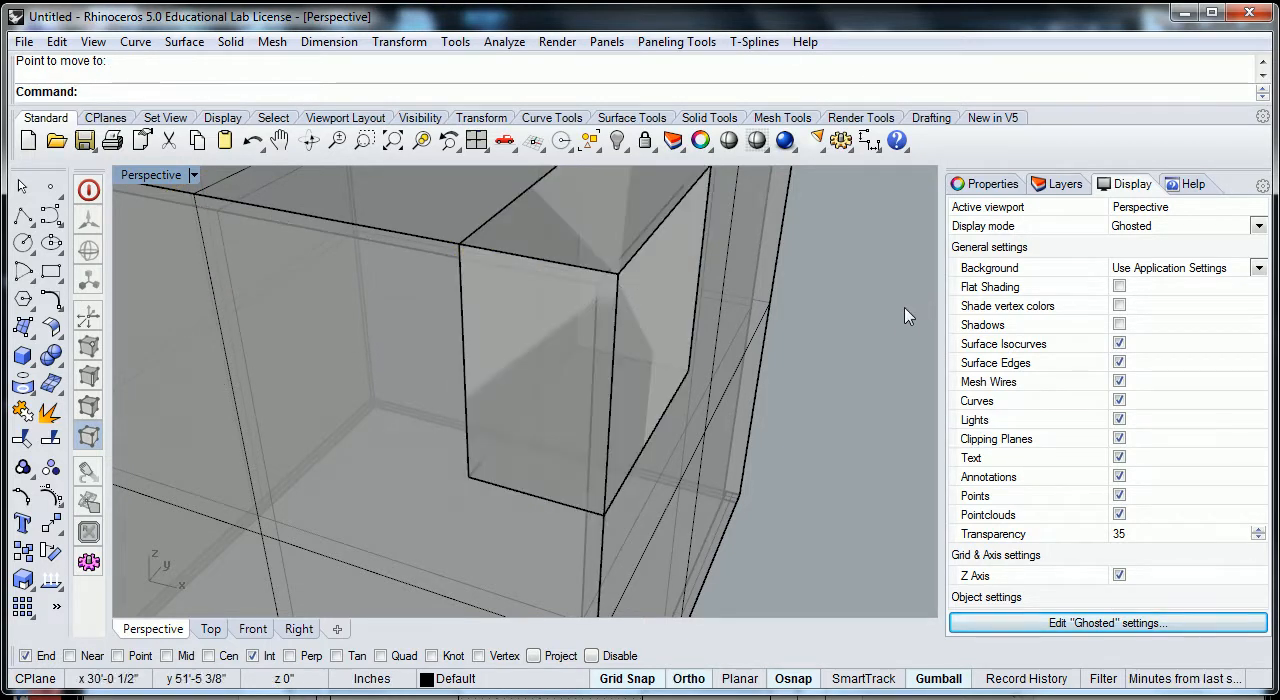
- Try moving the small box by exactly -10' along the x axis with the gumball, and undo that move
{"action": "scroll", "coordinate": [897, 314], "scroll_direction": "down", "scroll_amount": 5}
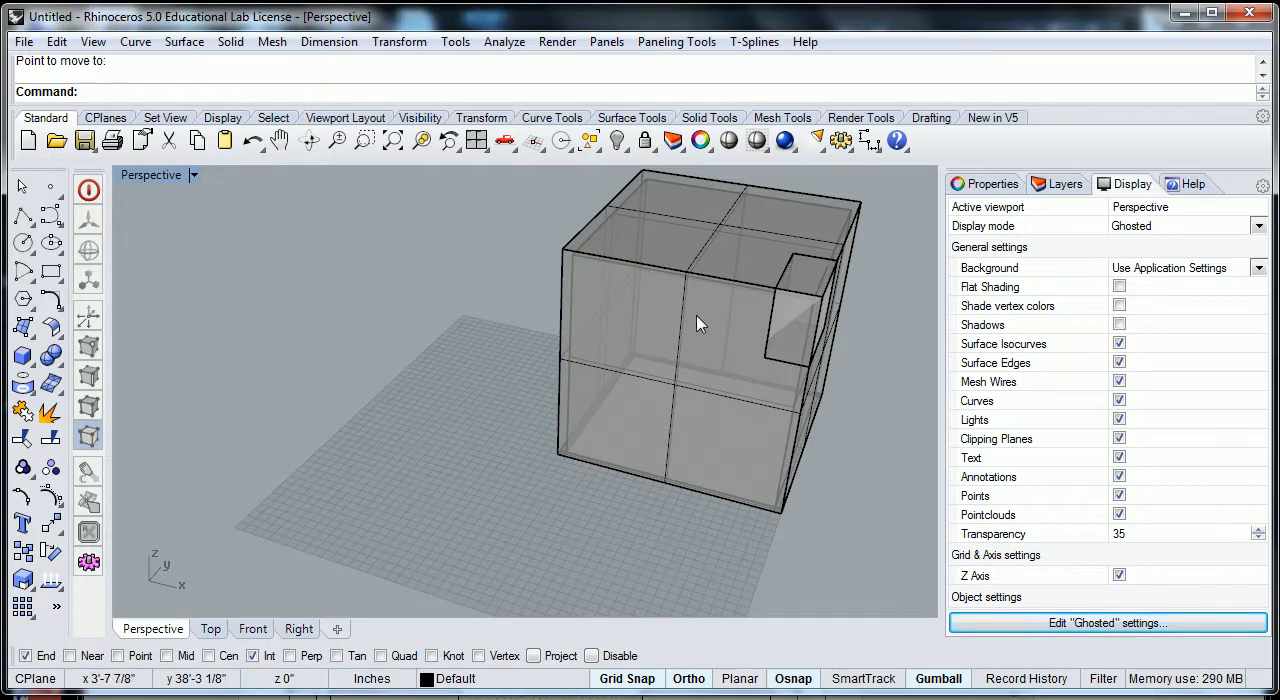
{"action": "left_click", "coordinate": [776, 320]}
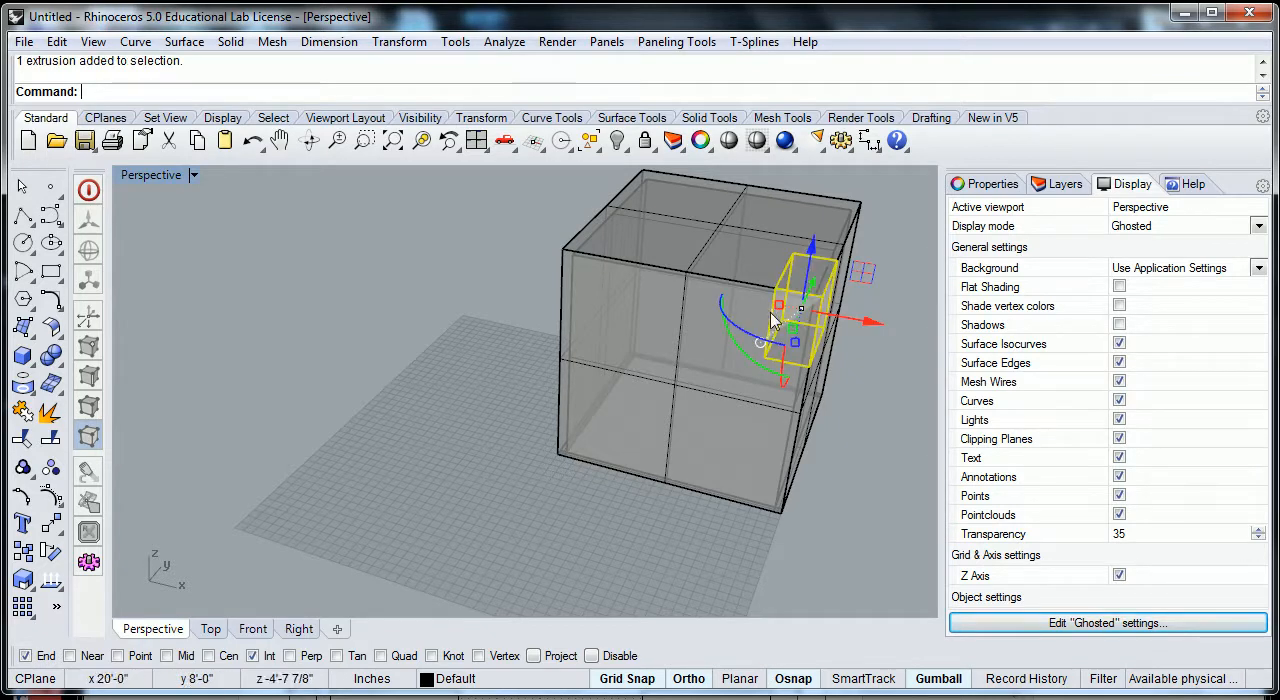
{"action": "right_click_drag", "start_coordinate": [855, 458], "coordinate": [712, 476]}
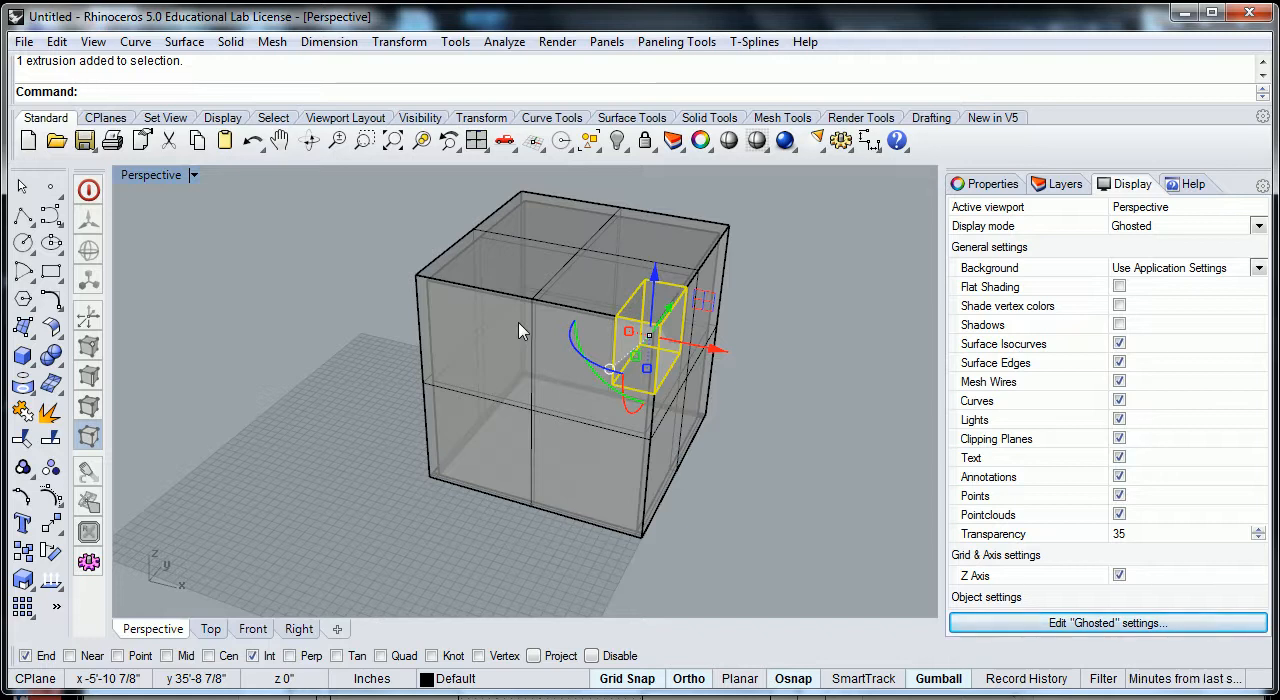
{"action": "right_click_drag", "start_coordinate": [760, 470], "coordinate": [704, 429]}
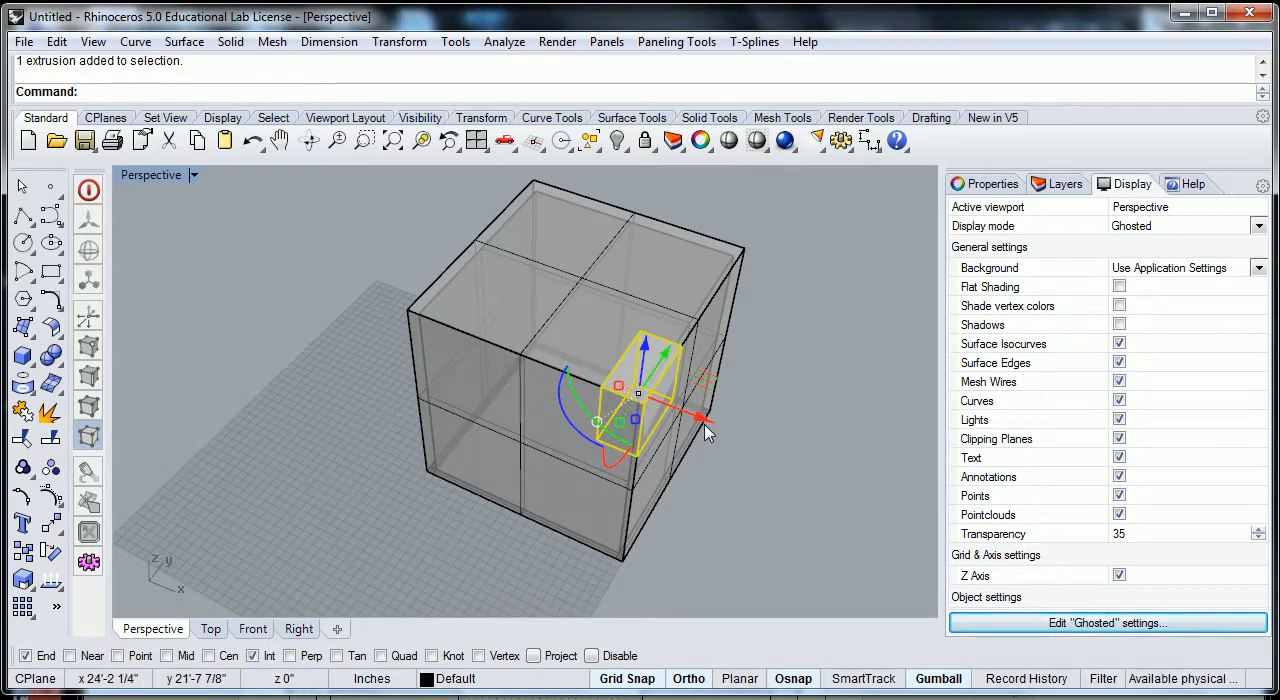
{"action": "left_click", "coordinate": [703, 421]}
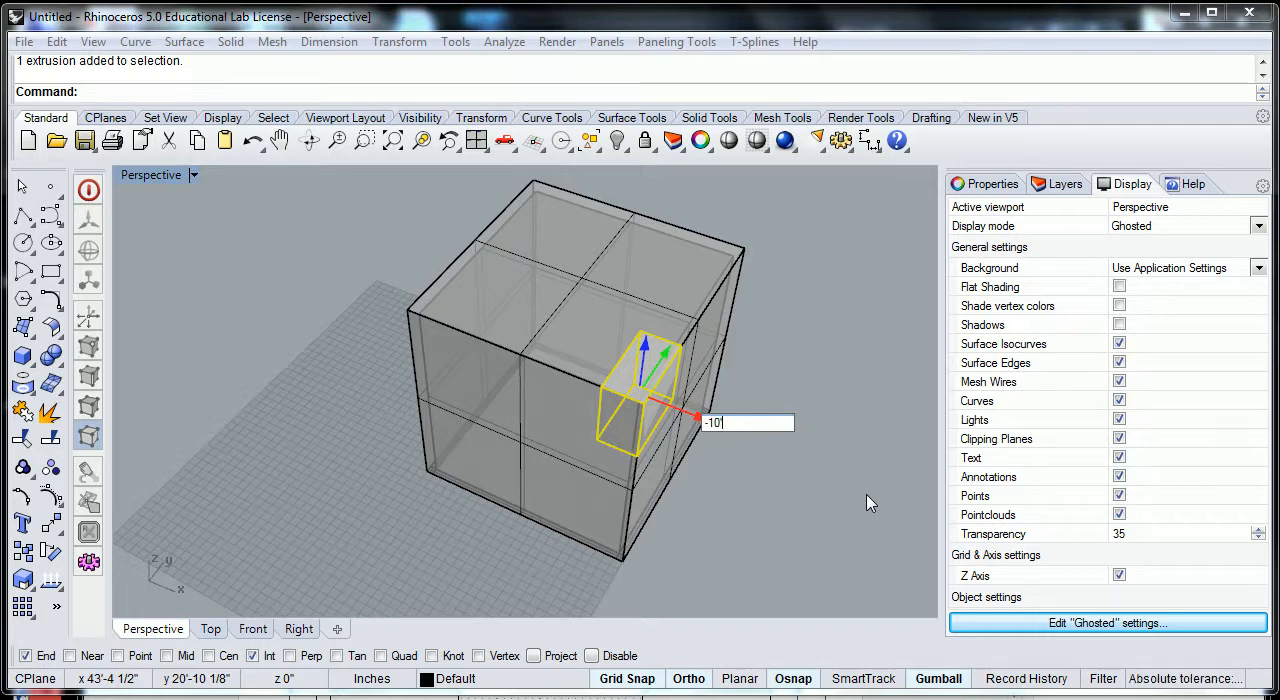
{"action": "key", "text": "Return"}
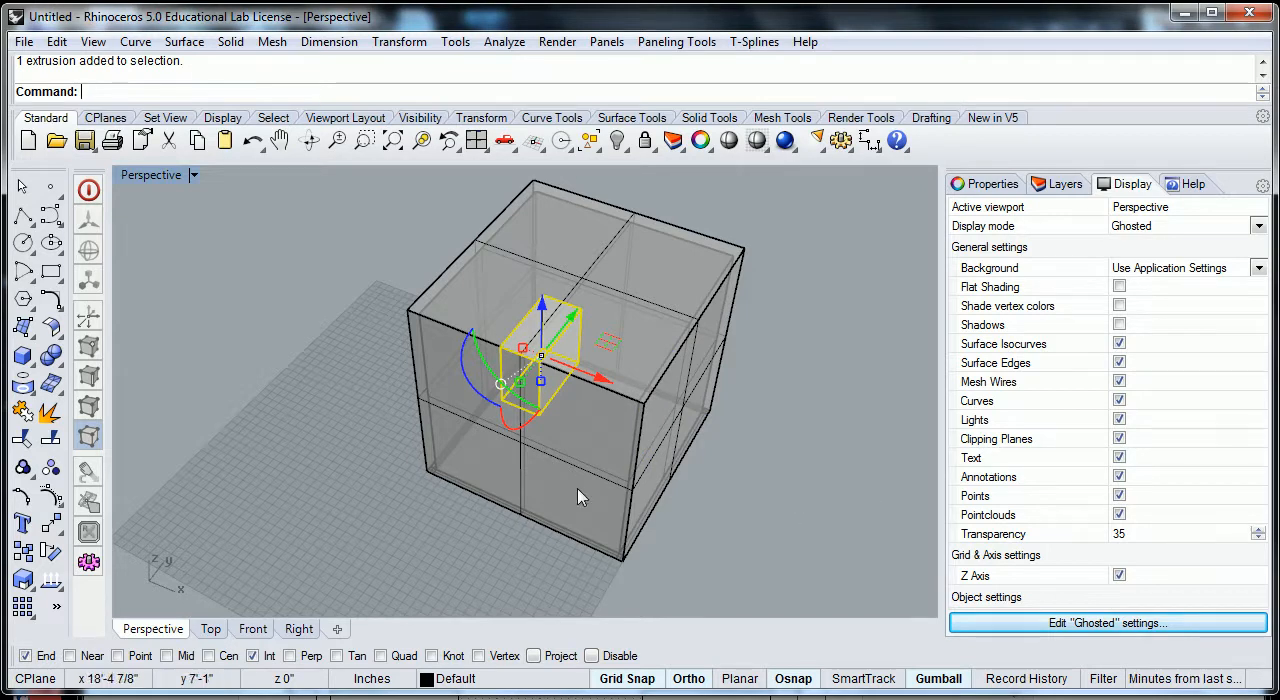
{"action": "left_click", "coordinate": [783, 507]}
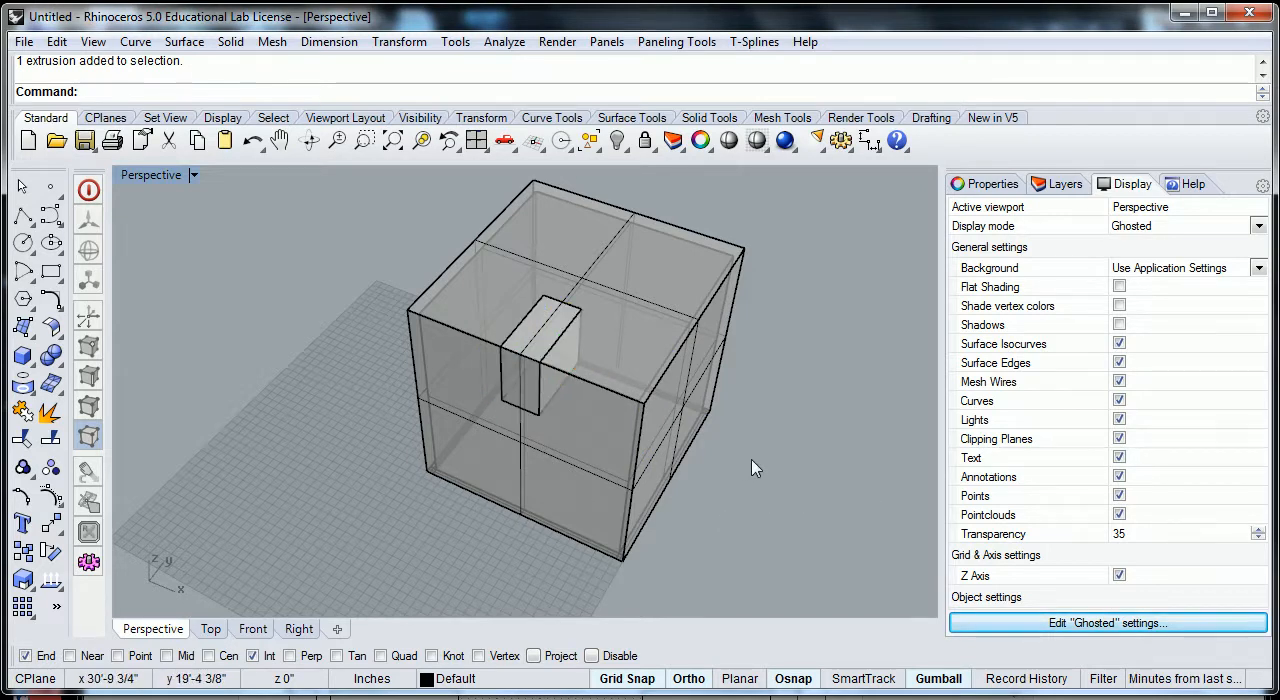
{"action": "key", "text": "ctrl+z"}
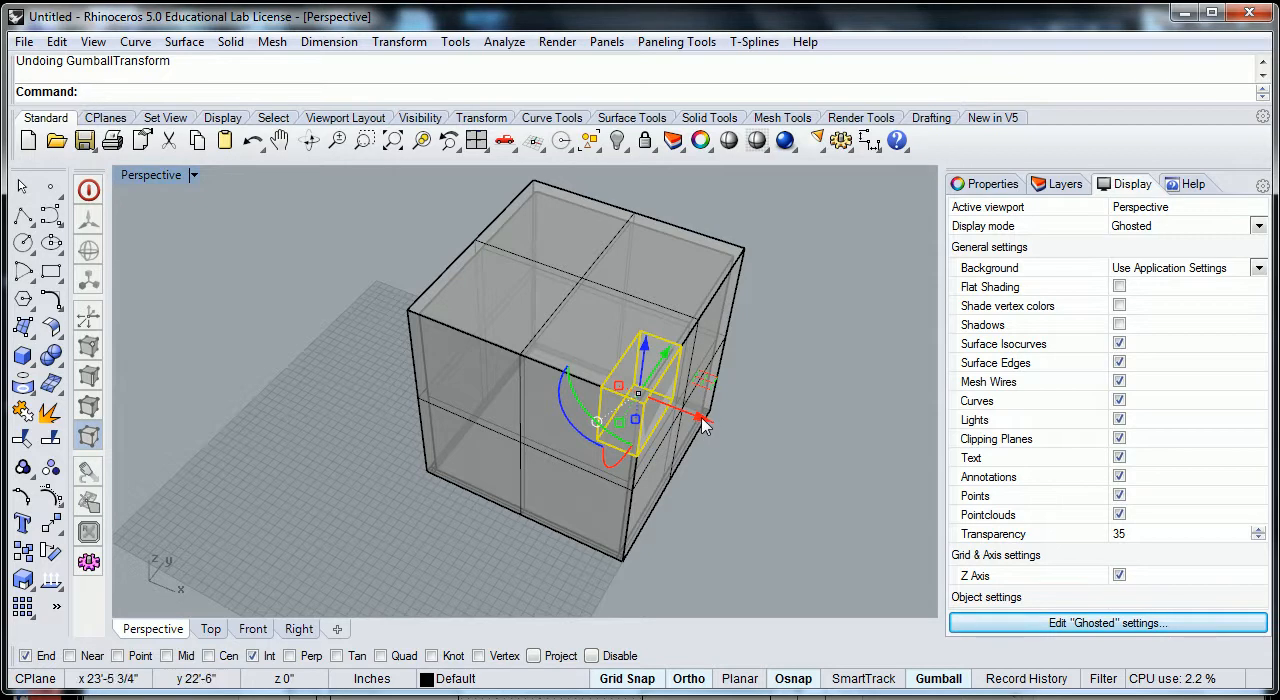
- Move the small box freely with the gumball by -10' along the x axis, using grid snap, and leave it deselected
{"action": "left_click_drag", "start_coordinate": [703, 424], "coordinate": [619, 385]}
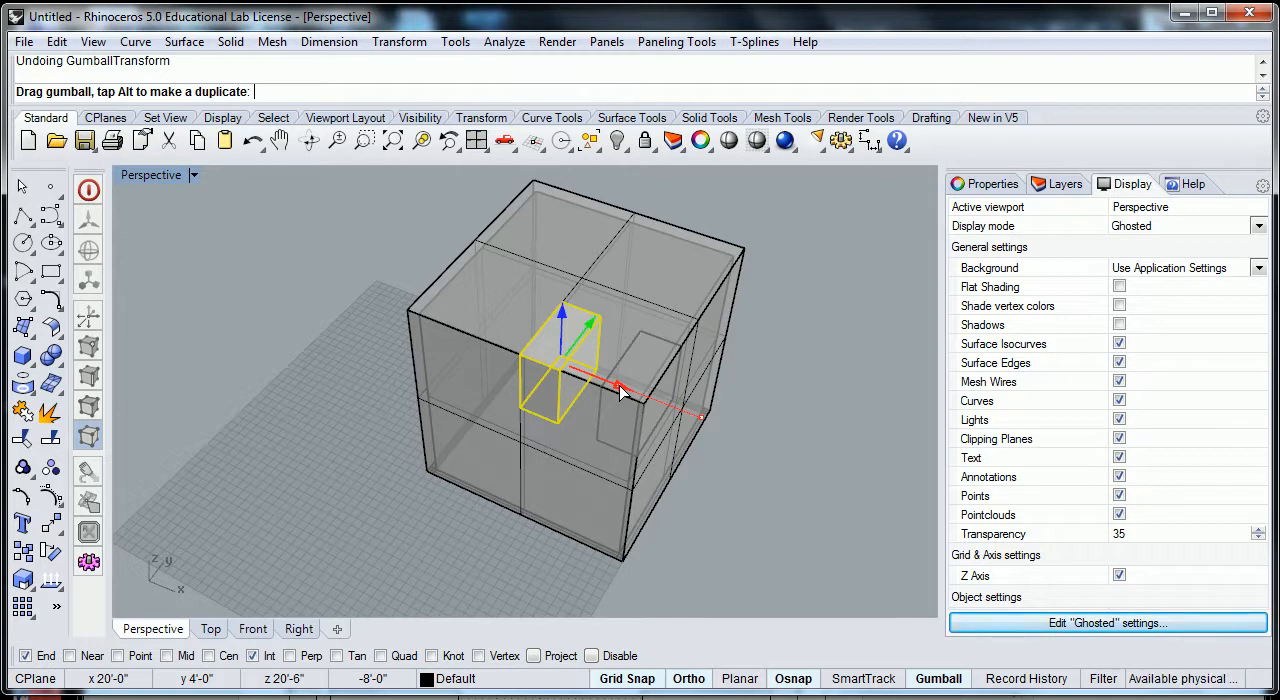
{"action": "left_click_drag", "start_coordinate": [618, 393], "coordinate": [601, 391]}
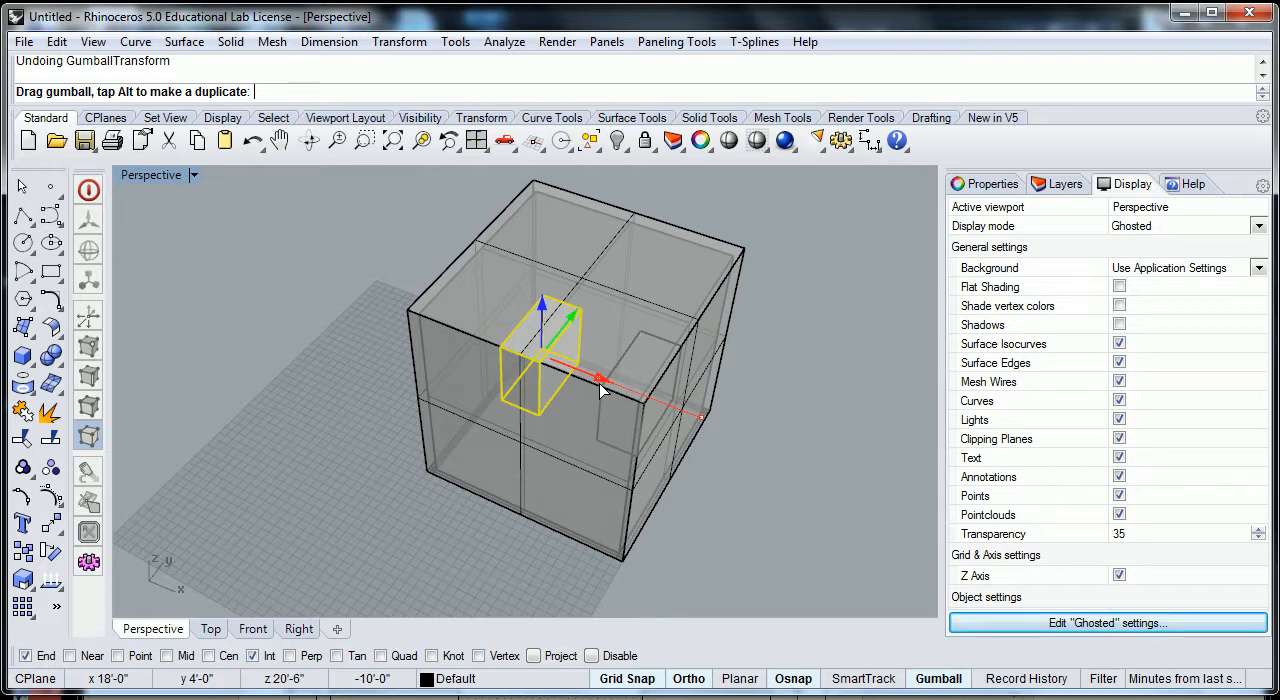
{"action": "left_click_drag", "start_coordinate": [601, 391], "coordinate": [601, 390]}
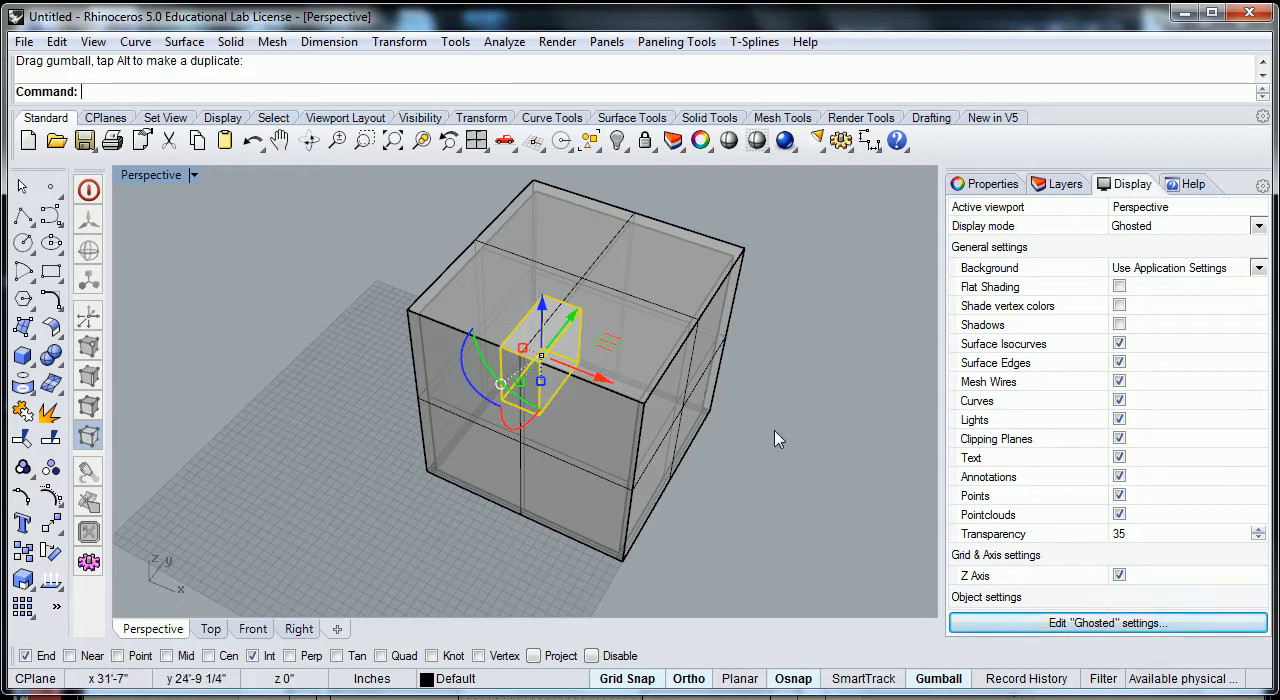
{"action": "left_click", "coordinate": [828, 472]}
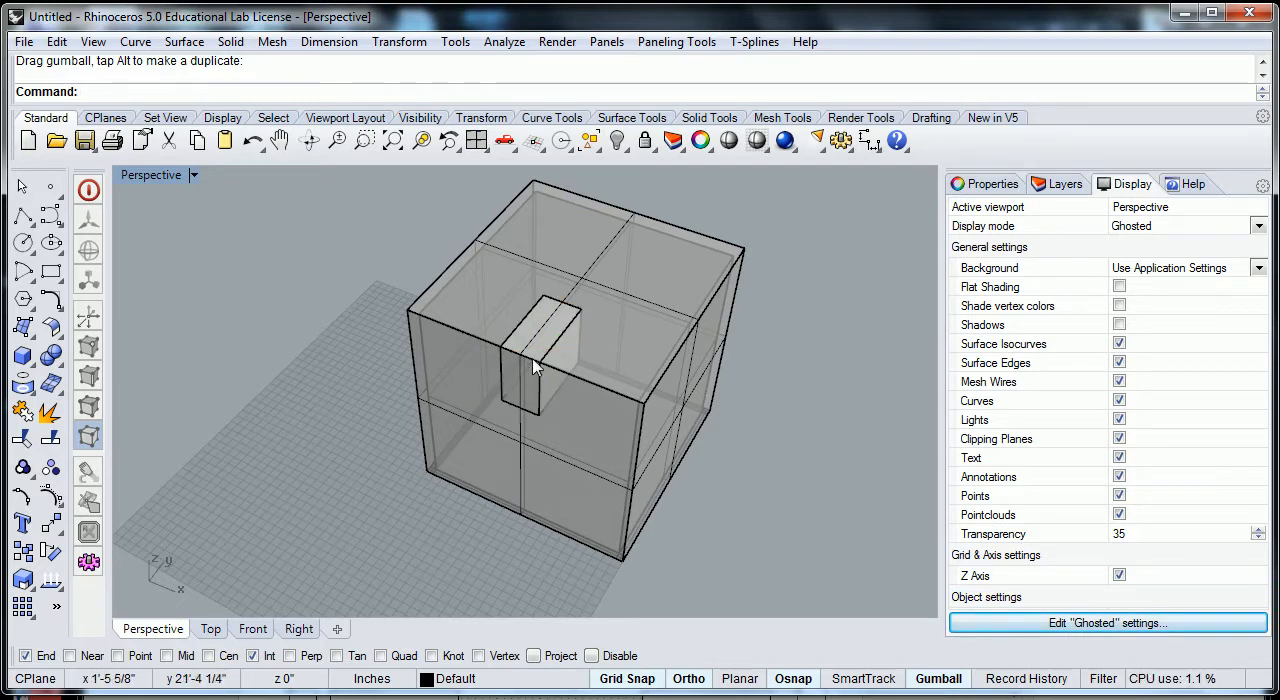